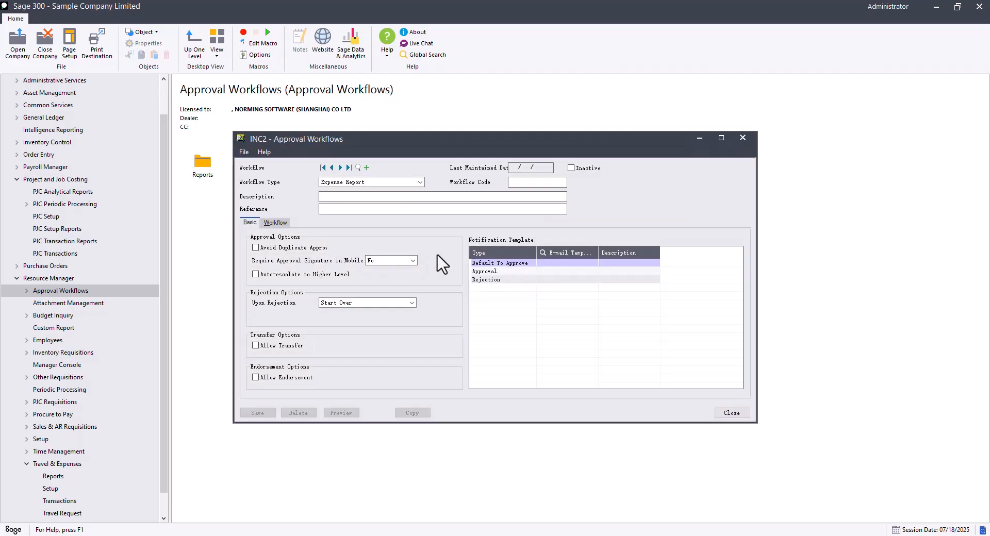
# - Show the SAMPLE workflow's steps and view the approver roles available for its Process step
pyautogui.click(274, 223)
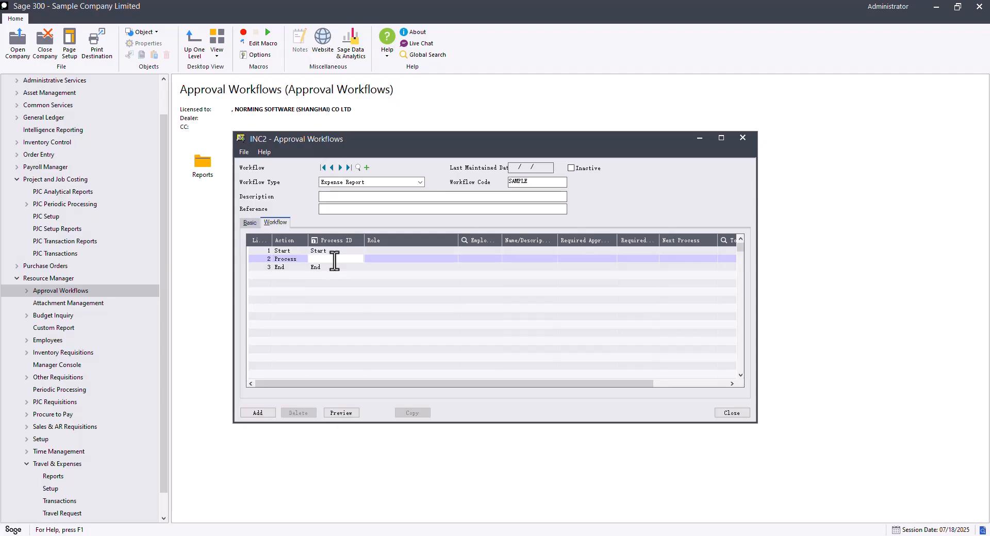
pyautogui.click(303, 260)
pyautogui.click(380, 259)
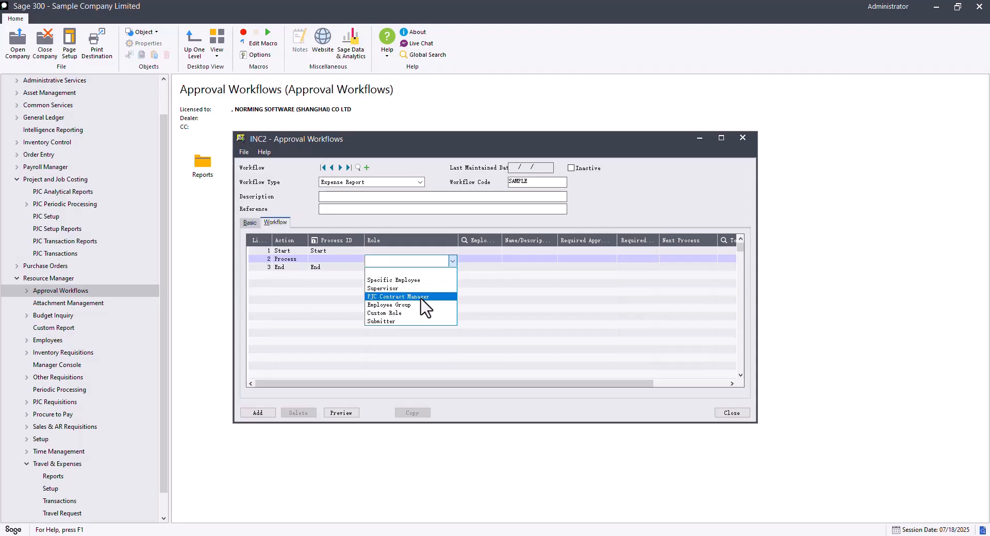
pyautogui.click(75, 256)
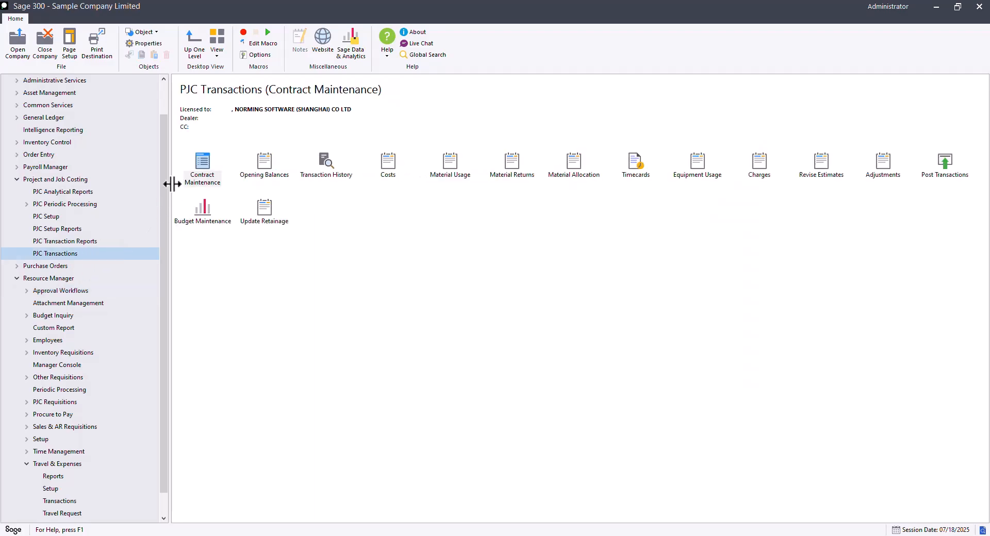
pyautogui.doubleClick(202, 175)
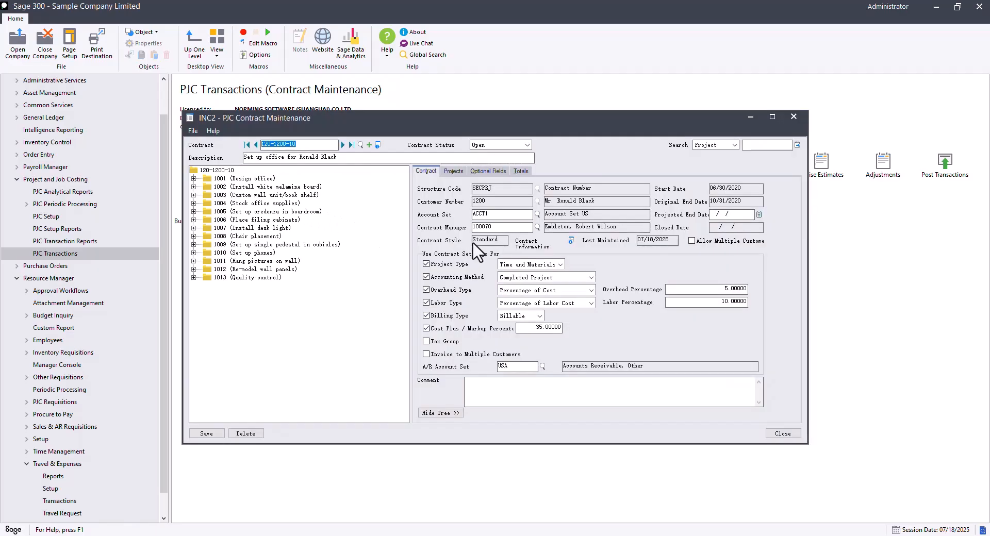
pyautogui.click(454, 172)
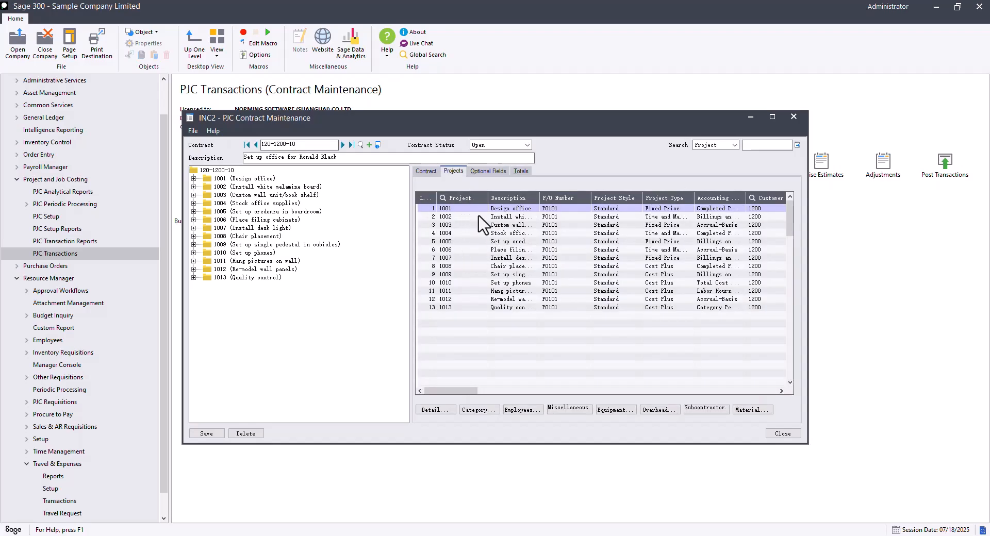
pyautogui.click(445, 322)
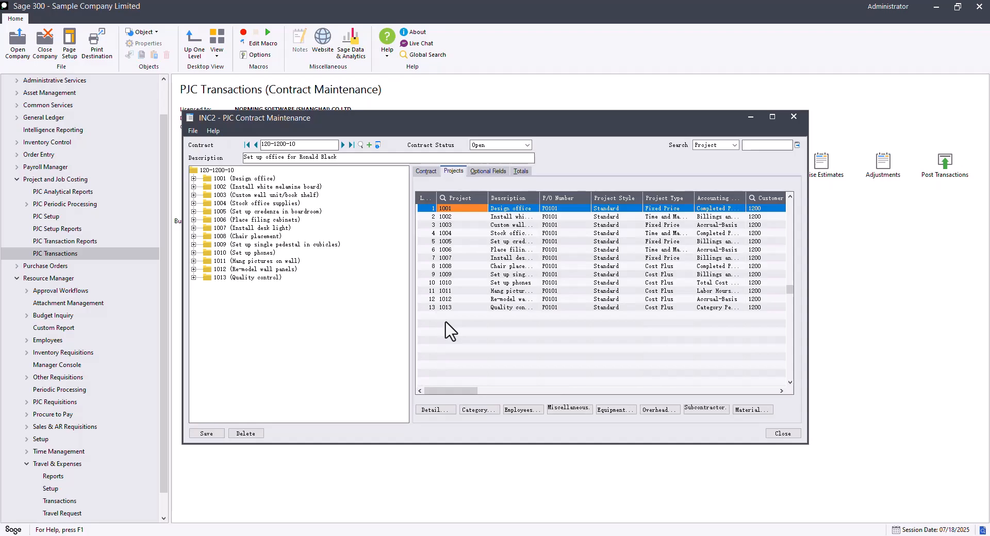
pyautogui.click(483, 171)
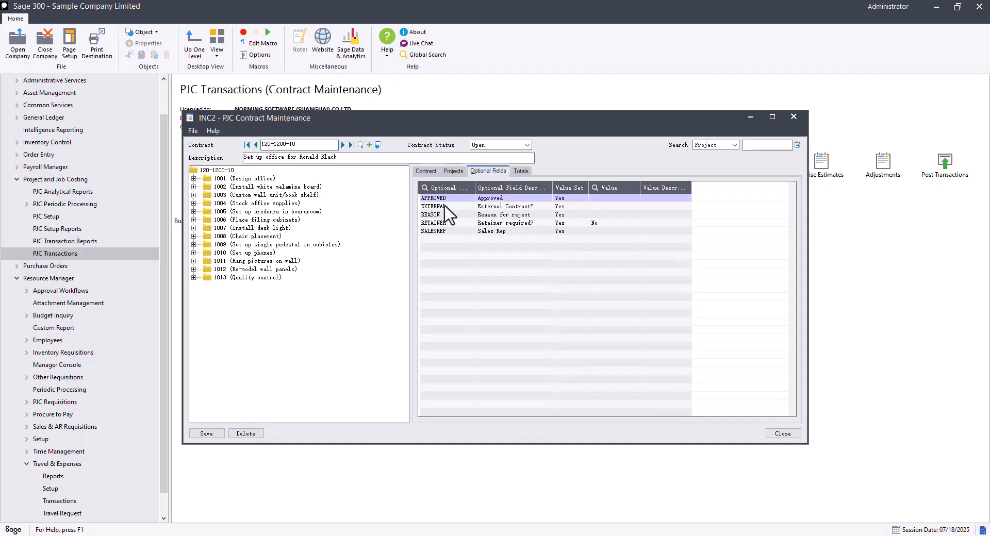
pyautogui.click(453, 171)
pyautogui.click(248, 180)
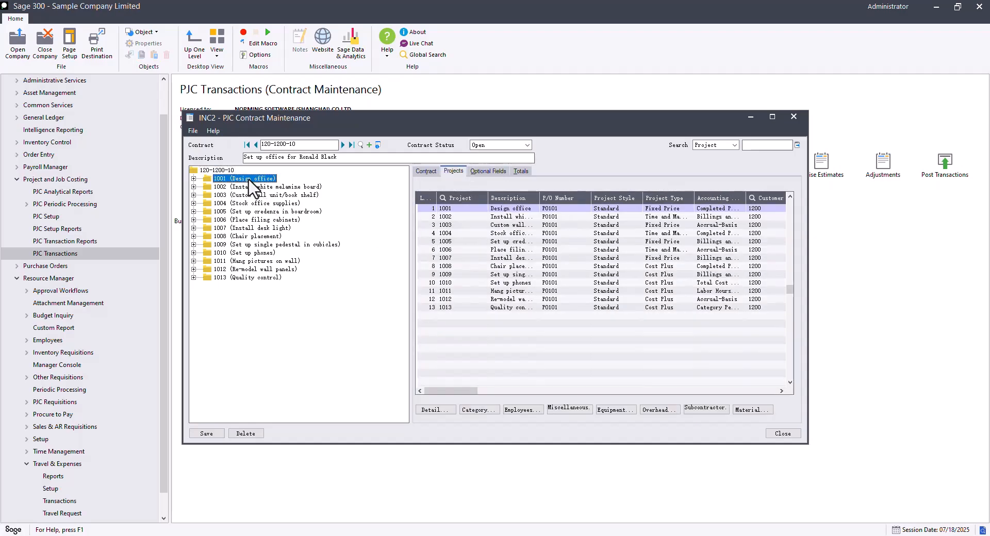
pyautogui.click(726, 214)
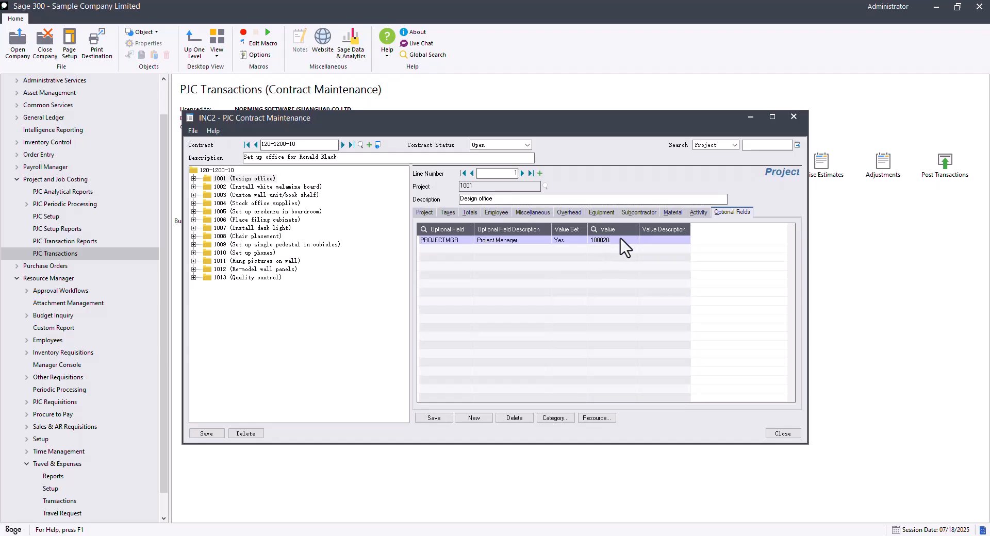
pyautogui.click(289, 188)
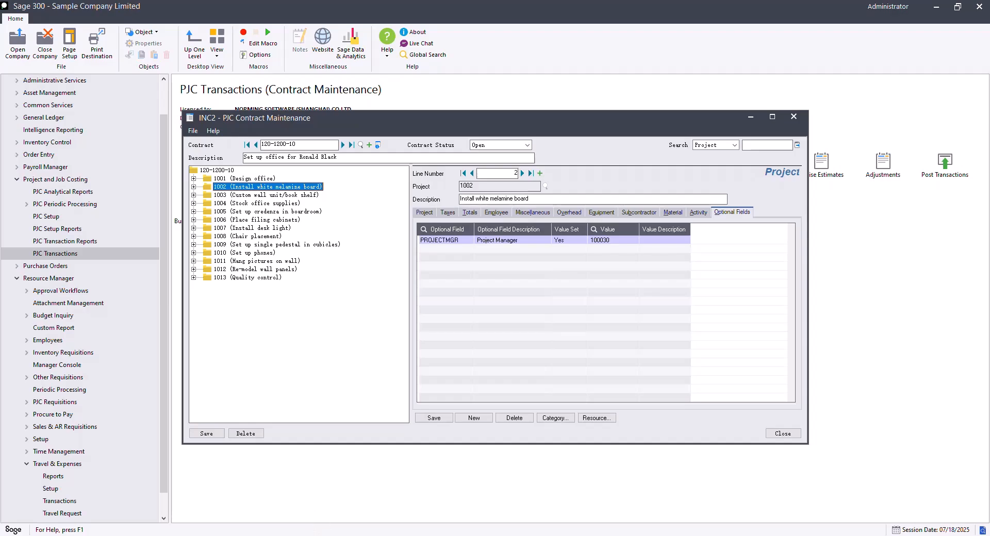
pyautogui.click(308, 535)
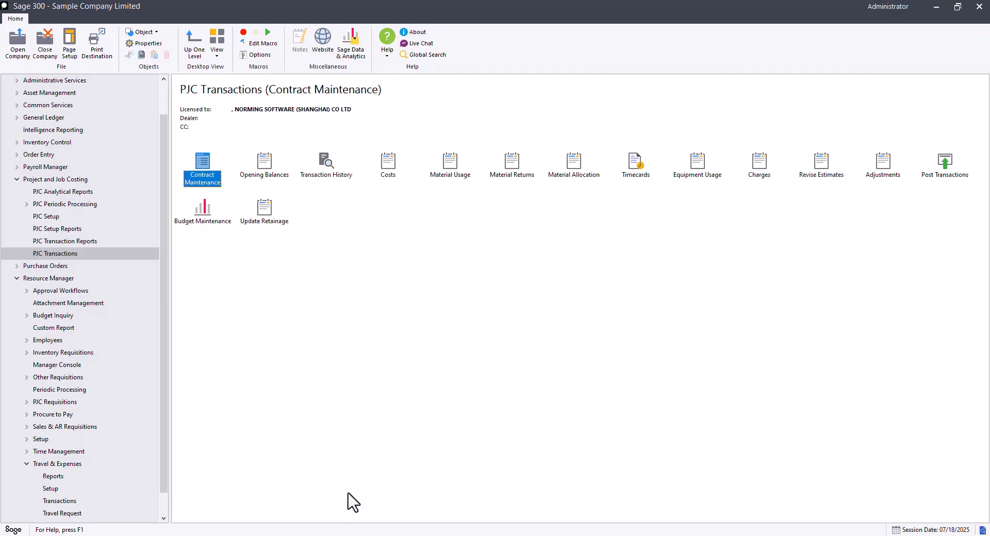
# - Open Custom Role/Variable, load the PM variable and read its SQL script
pyautogui.click(62, 292)
pyautogui.doubleClick(447, 176)
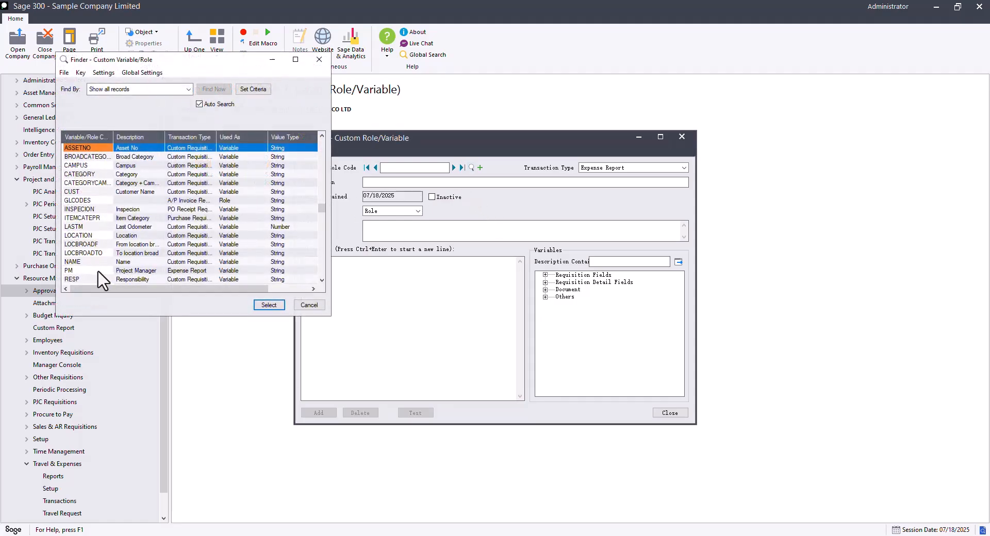
pyautogui.click(97, 271)
pyautogui.doubleClick(98, 273)
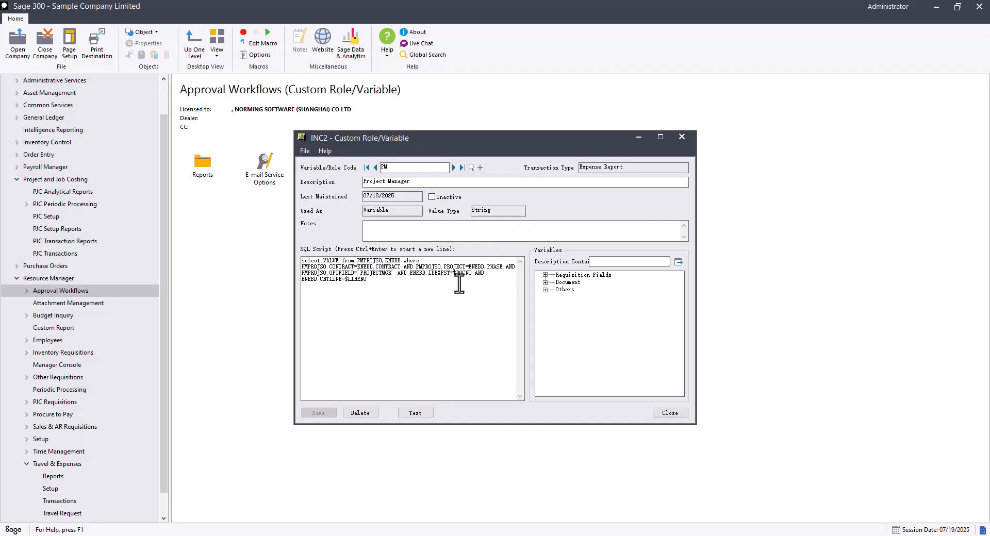
pyautogui.click(639, 137)
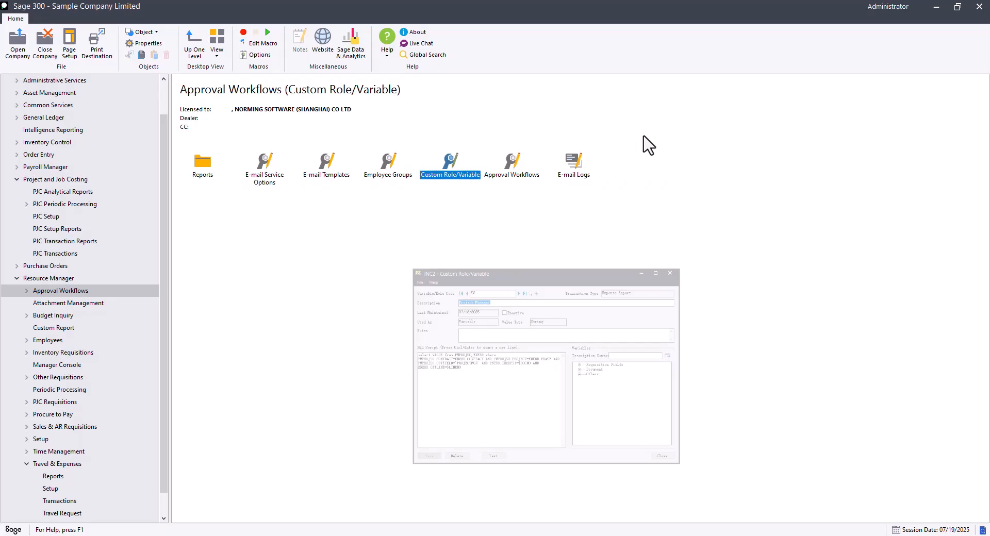
# - Load the PM approval workflow from the Approval Workflows finder
pyautogui.doubleClick(518, 170)
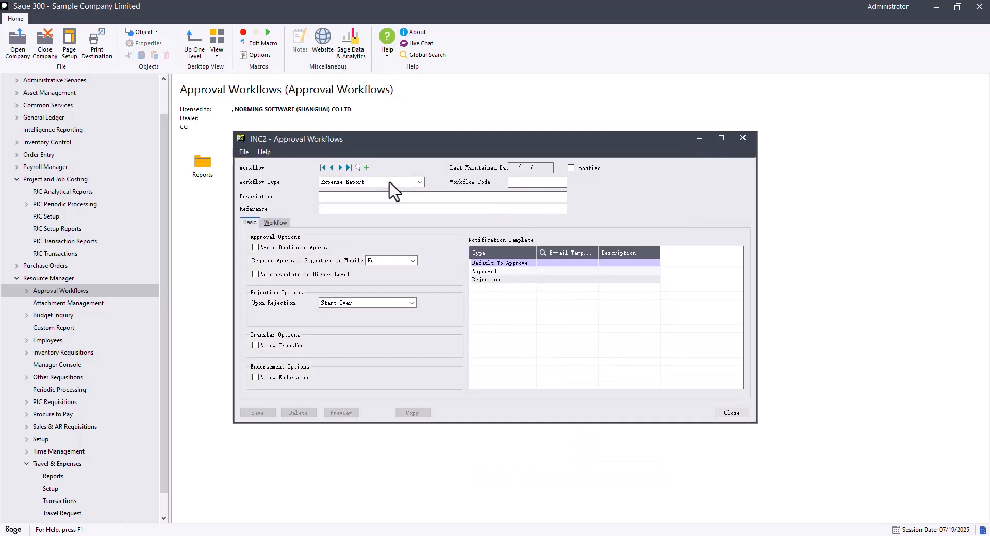
pyautogui.click(358, 168)
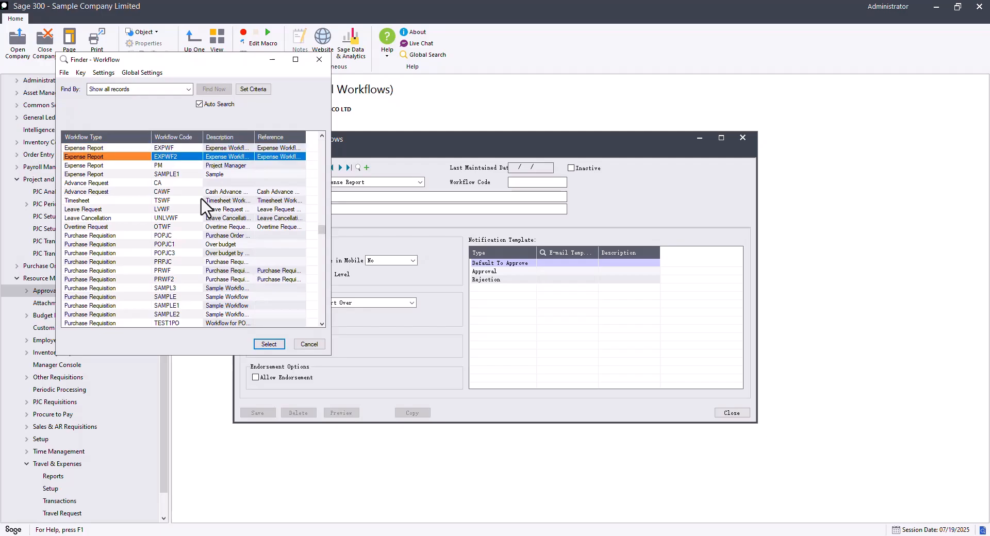
pyautogui.press('Down')
pyautogui.press('Down')
pyautogui.press('Down')
pyautogui.press('Down')
pyautogui.doubleClick(189, 167)
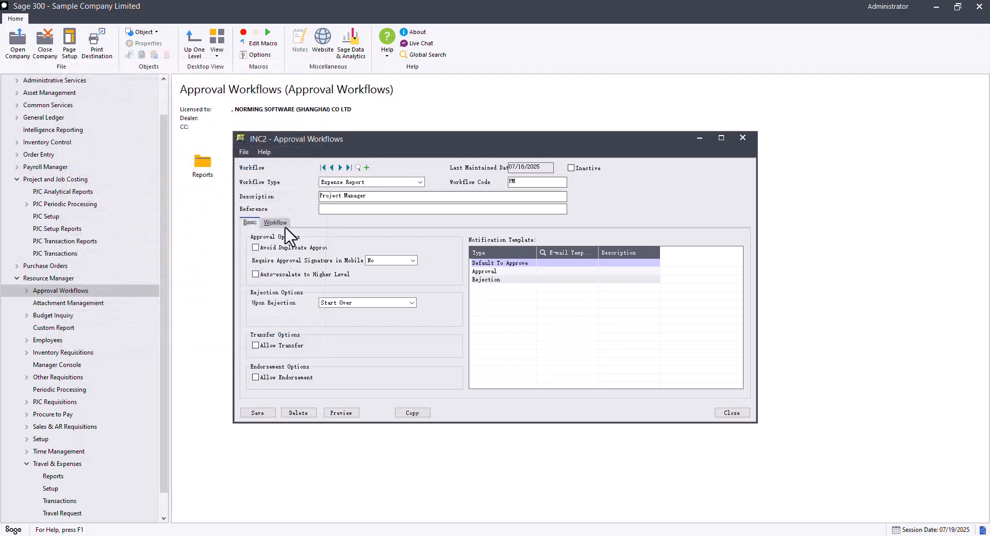
# - Review the Decision step's cases routing to 100020, 100030 or 100130, and save the workflow
pyautogui.click(275, 222)
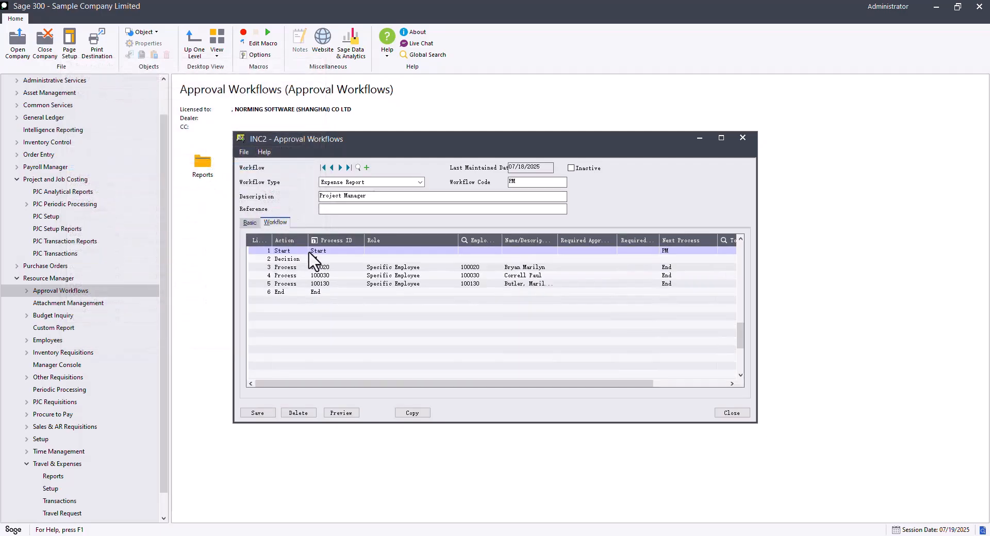
pyautogui.click(318, 258)
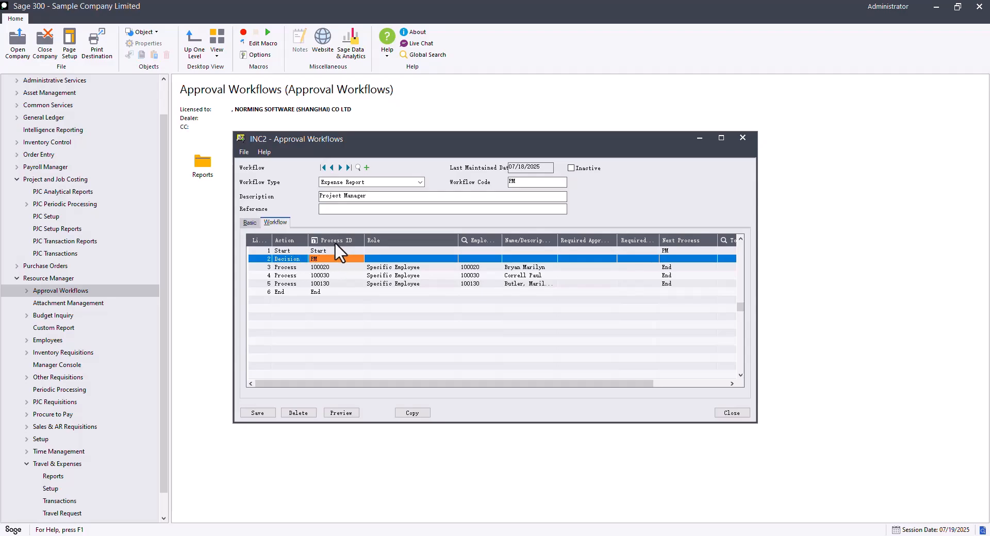
pyautogui.click(335, 241)
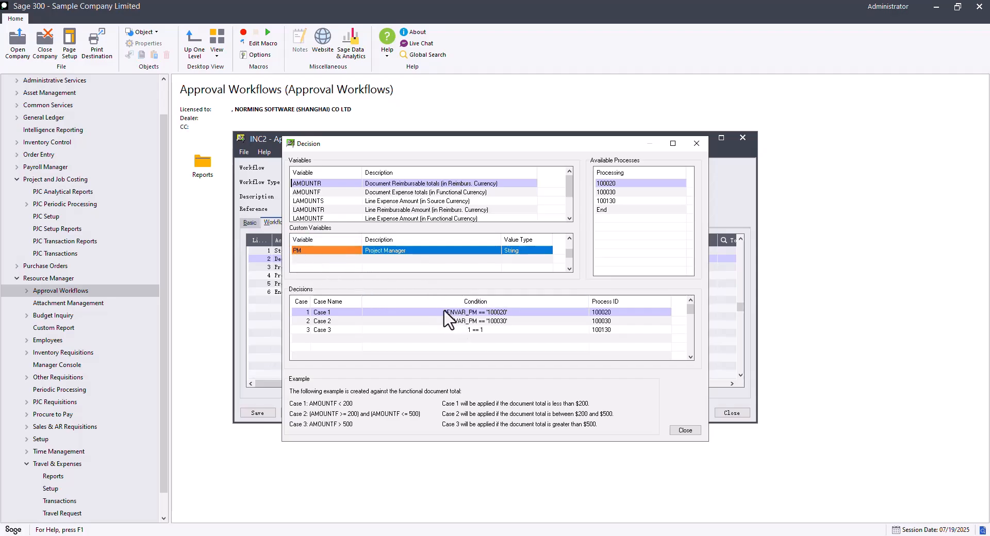
pyautogui.click(685, 430)
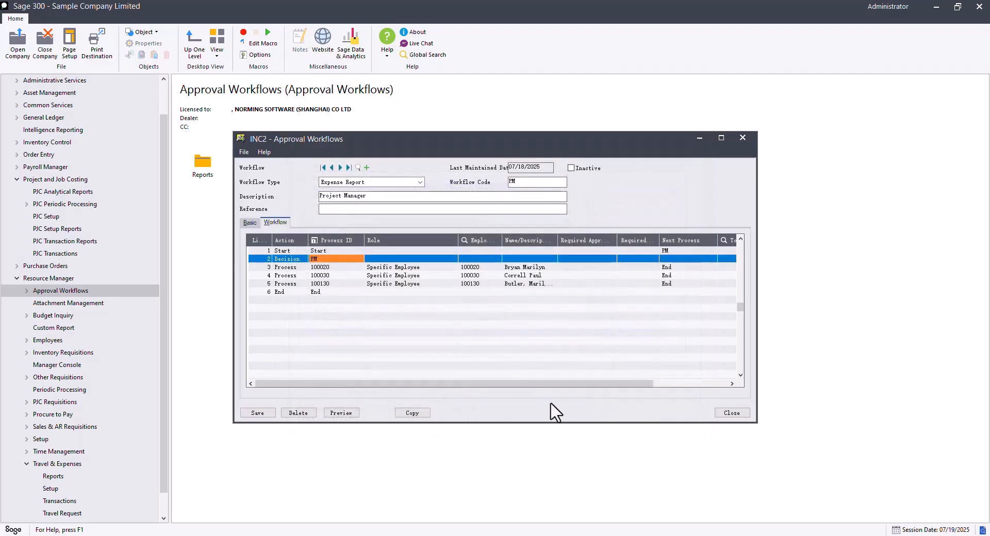
pyautogui.click(258, 413)
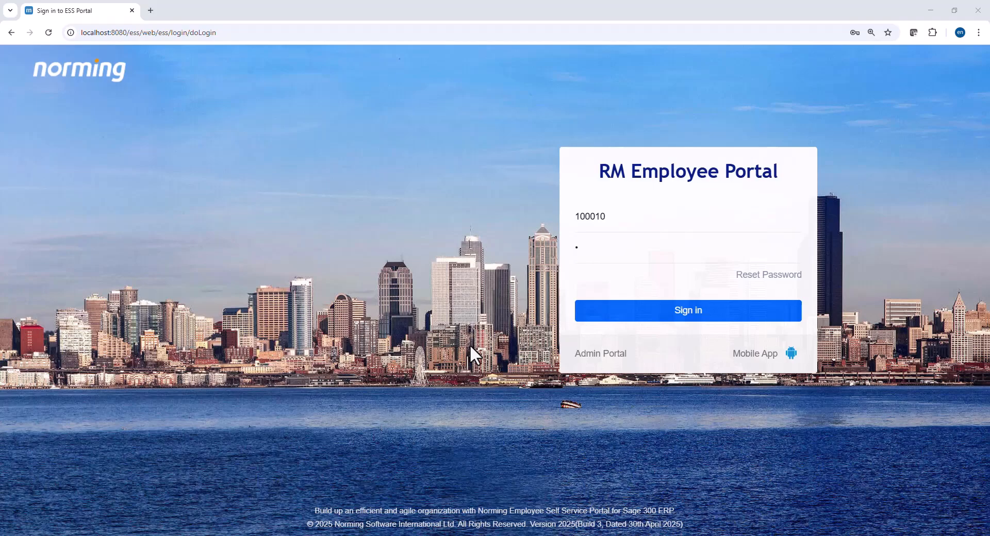
# - Sign in and create a new document from Travel & Expenses > Expenses
pyautogui.click(597, 318)
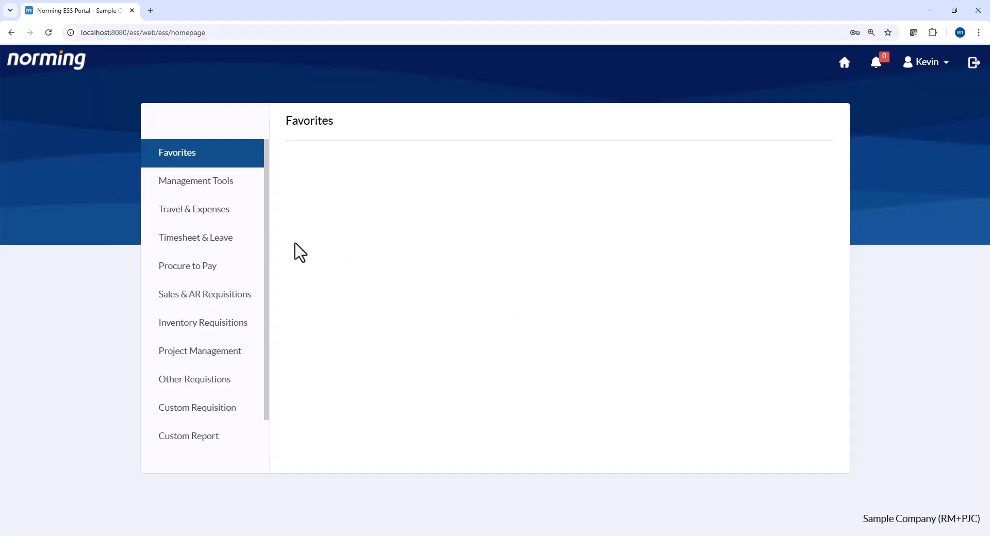
pyautogui.click(230, 217)
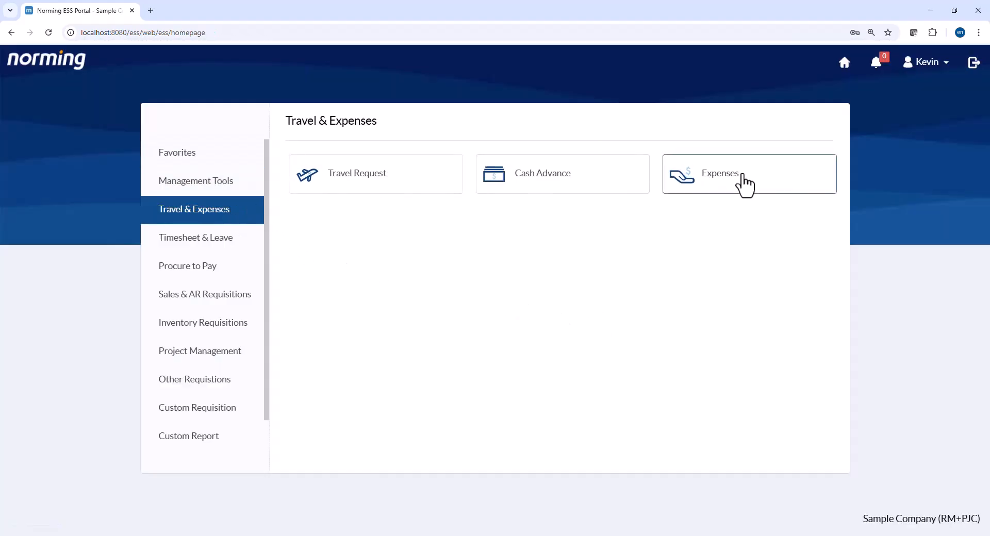
pyautogui.click(743, 184)
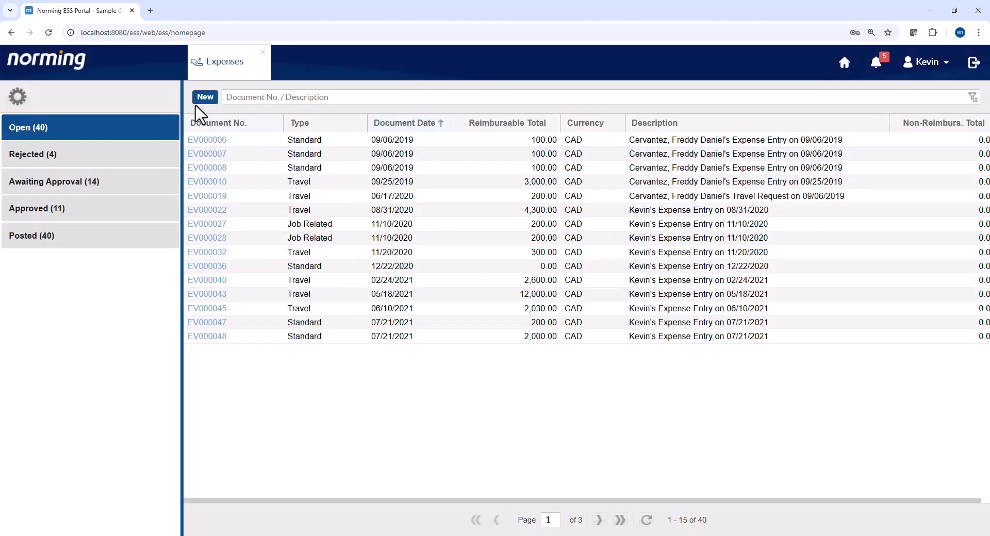
pyautogui.click(203, 102)
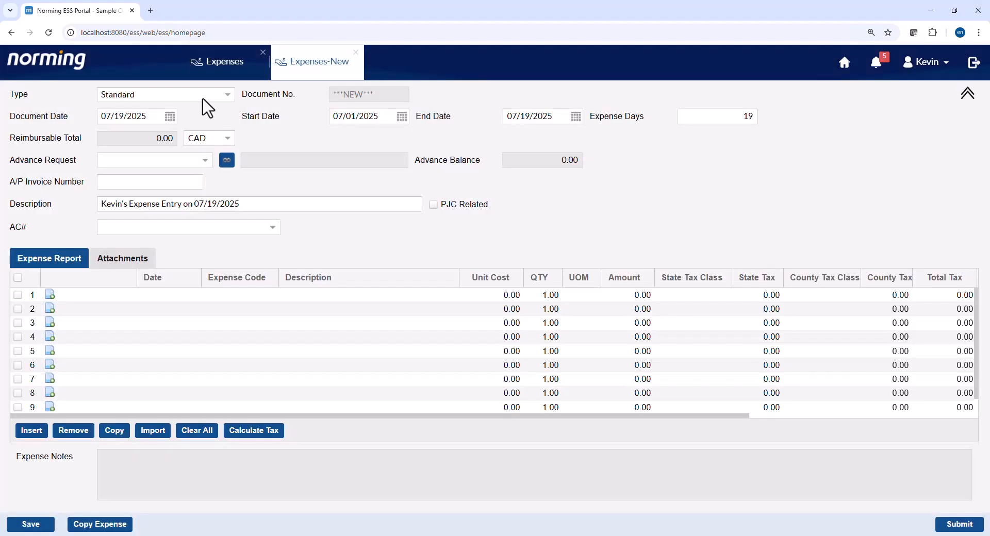
# - Make the expense Job Related and fill line 1 with contract 120-1200-10, project 1001, code AIR
pyautogui.click(202, 98)
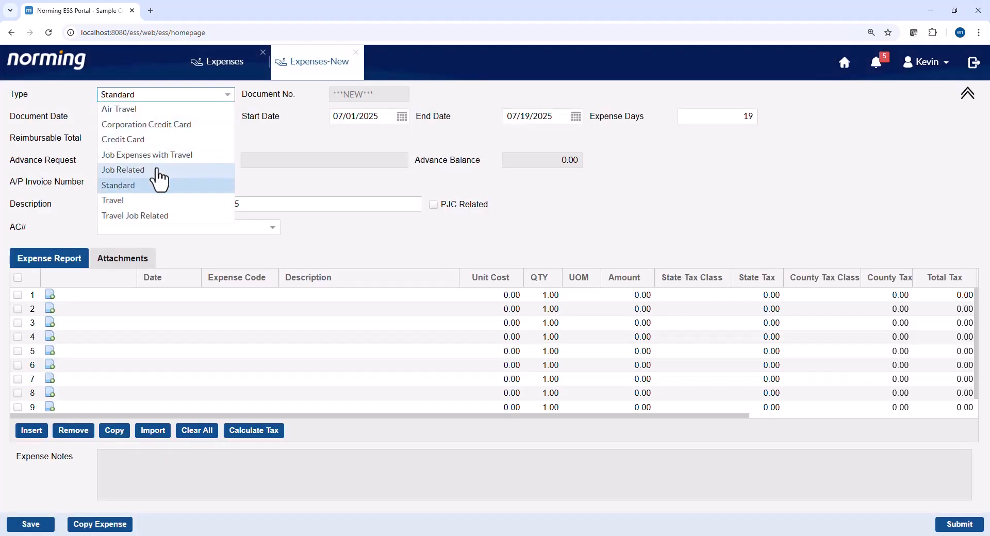
pyautogui.click(157, 171)
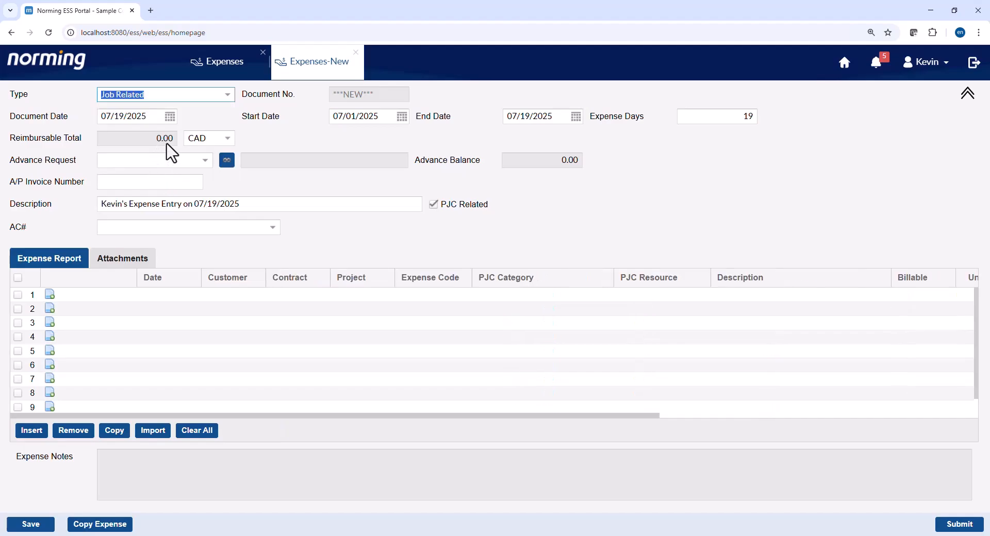
pyautogui.click(264, 294)
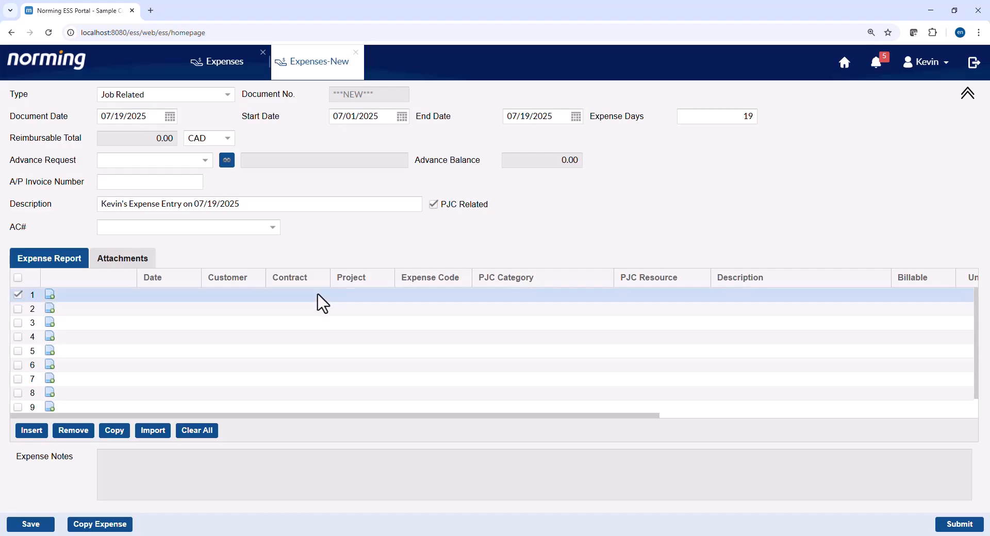
pyautogui.click(310, 295)
pyautogui.click(323, 295)
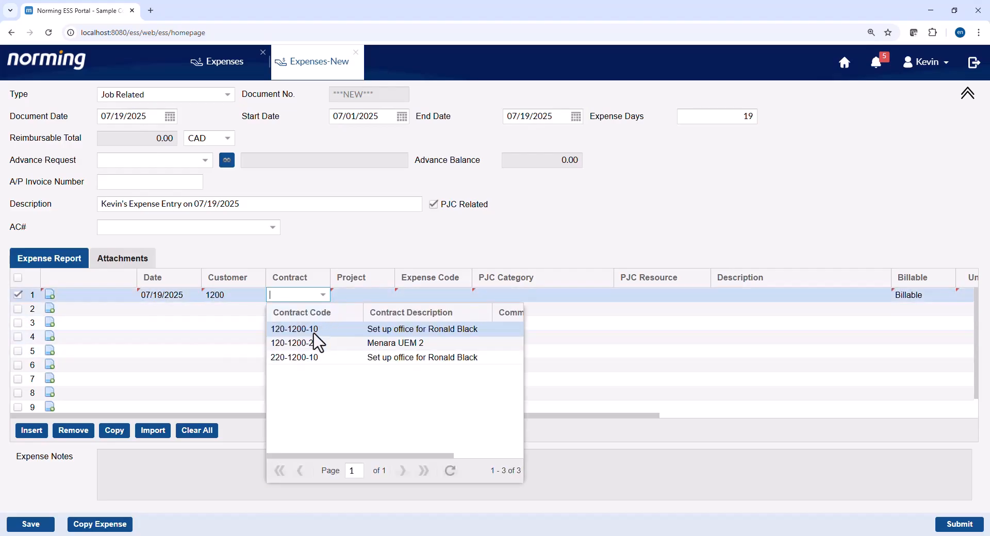
pyautogui.click(312, 334)
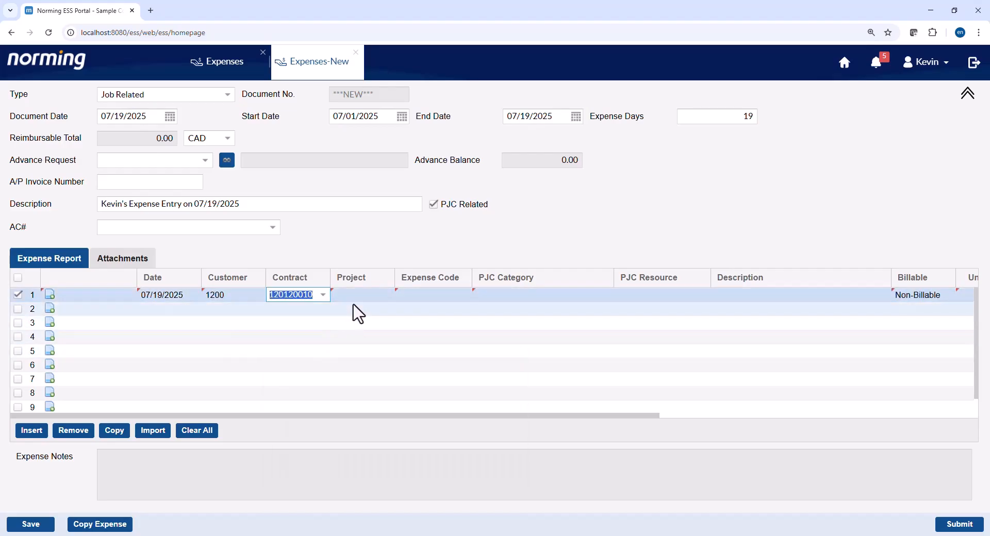
pyautogui.click(390, 296)
pyautogui.click(388, 295)
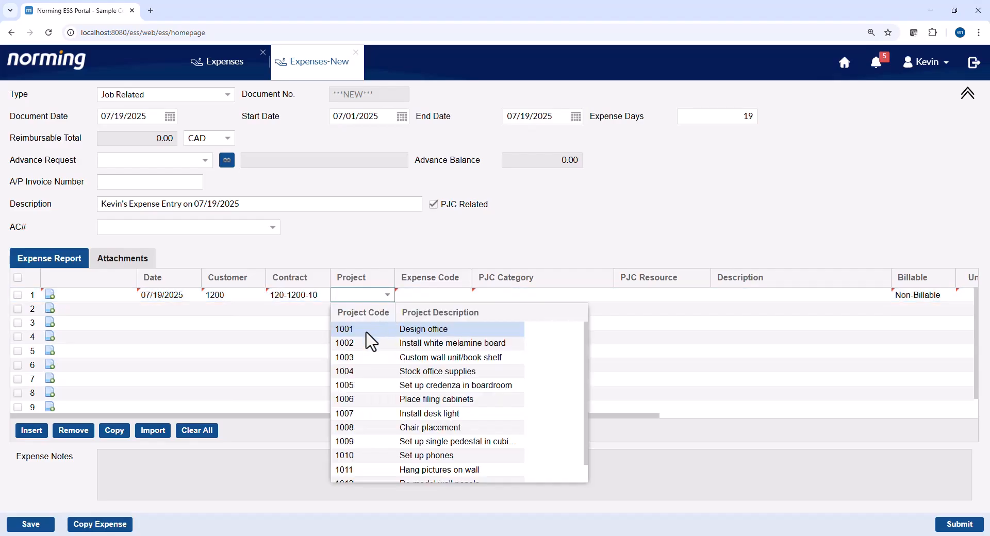
pyautogui.click(366, 332)
pyautogui.click(464, 298)
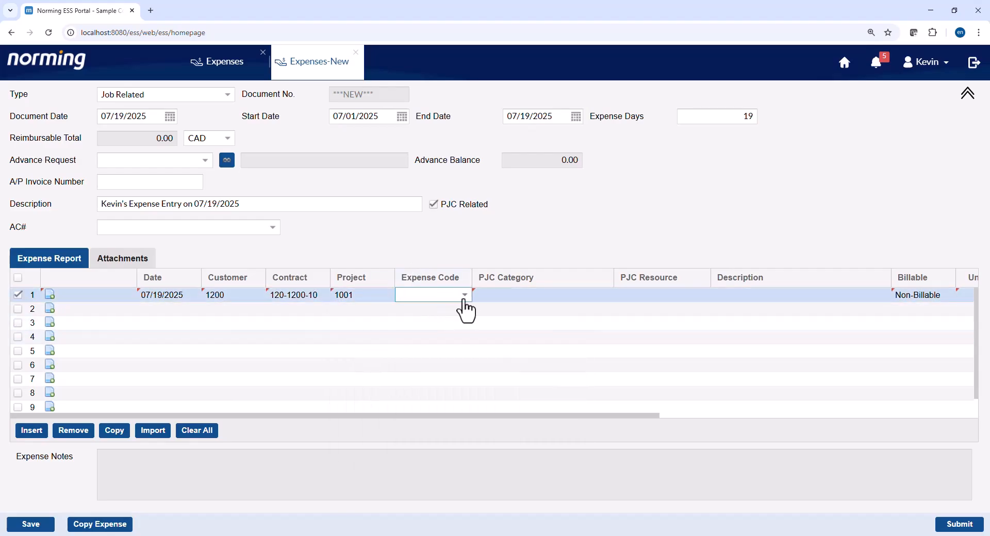
pyautogui.click(464, 299)
pyautogui.click(424, 328)
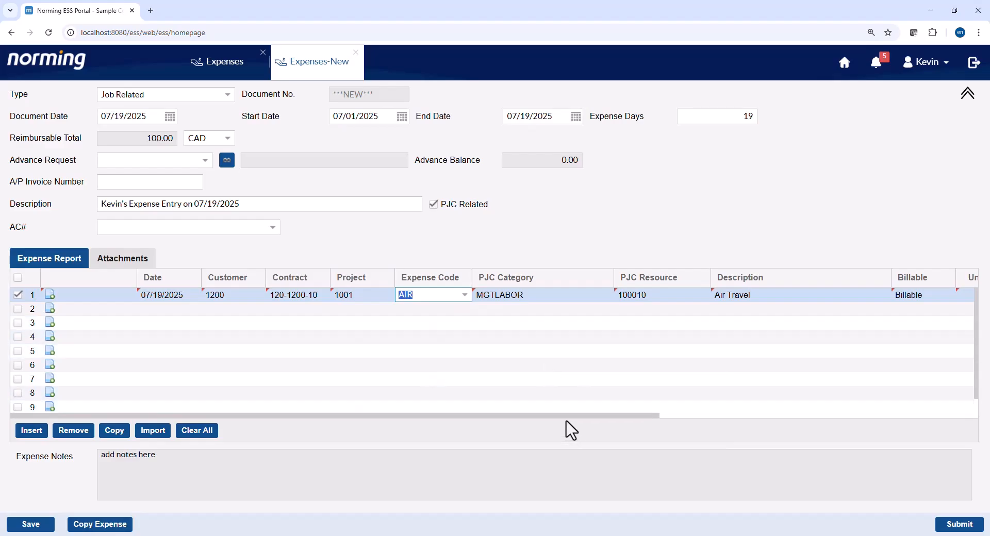
# - Copy the line into lines 2 and 3 with projects 1002 and 1003, then save as EV000116
pyautogui.moveTo(566, 417); pyautogui.dragTo(672, 418)
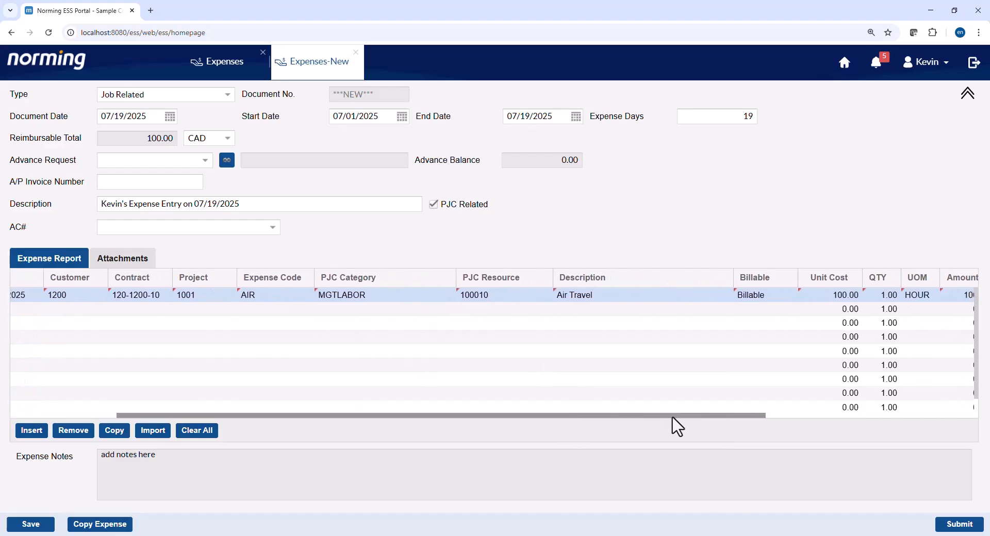
pyautogui.moveTo(349, 417); pyautogui.dragTo(128, 428)
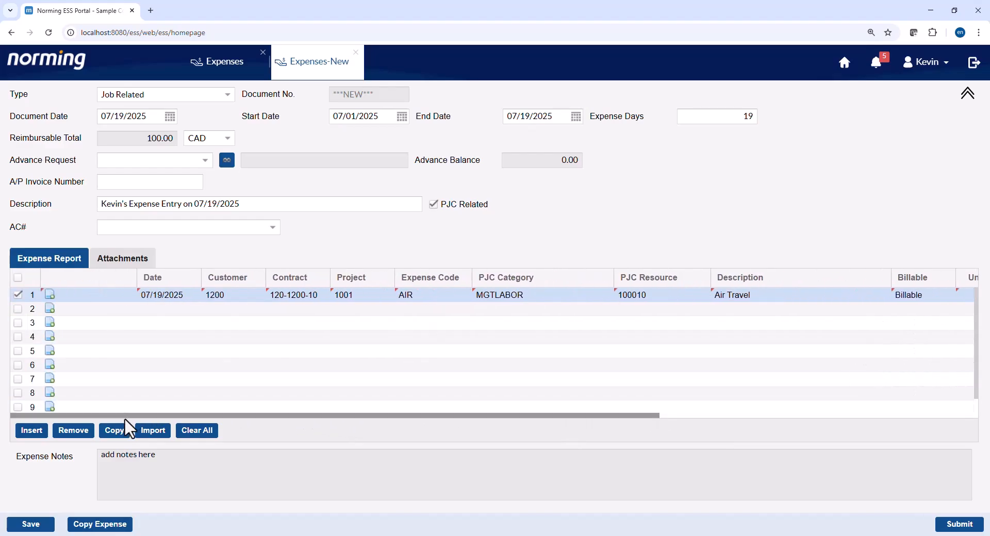
pyautogui.click(124, 429)
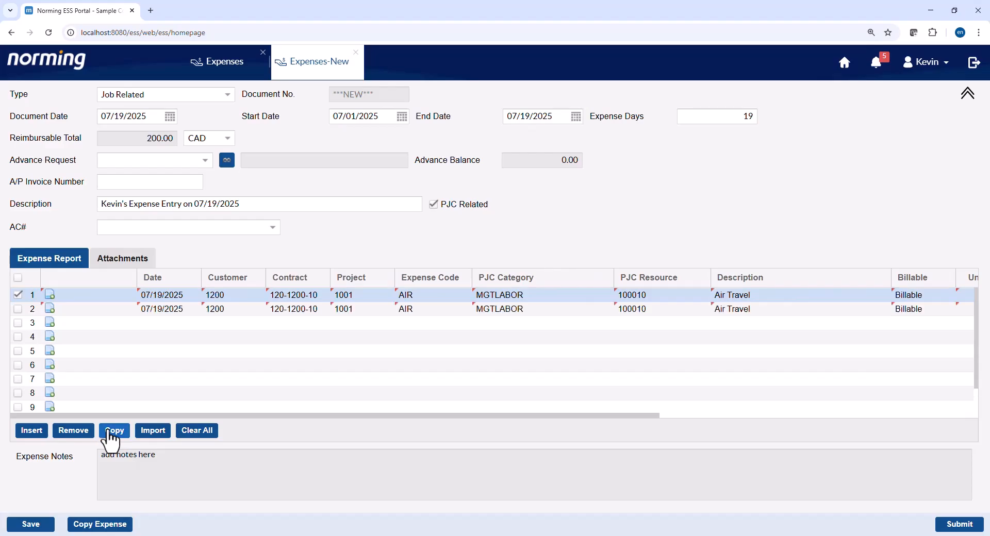
pyautogui.click(376, 313)
pyautogui.click(386, 309)
pyautogui.click(350, 357)
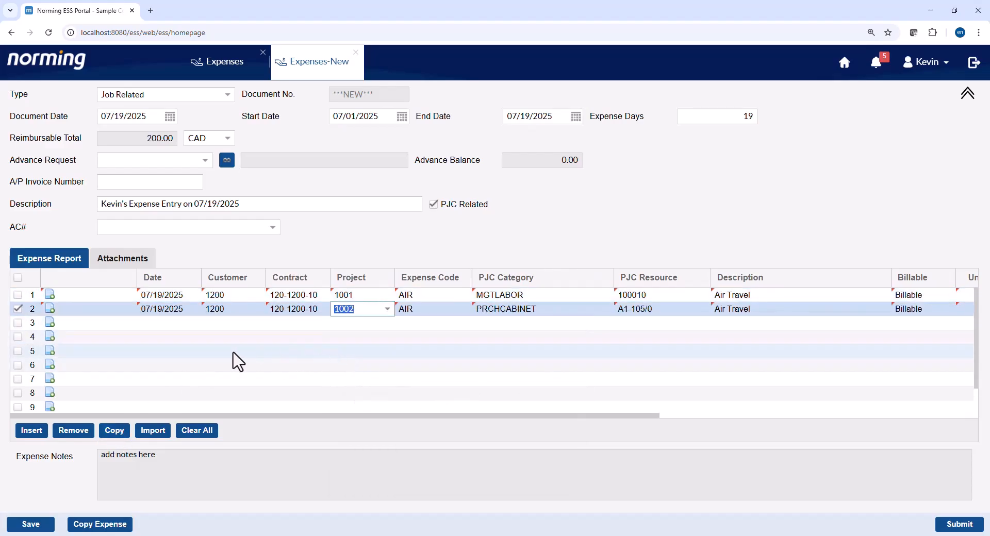
pyautogui.click(116, 436)
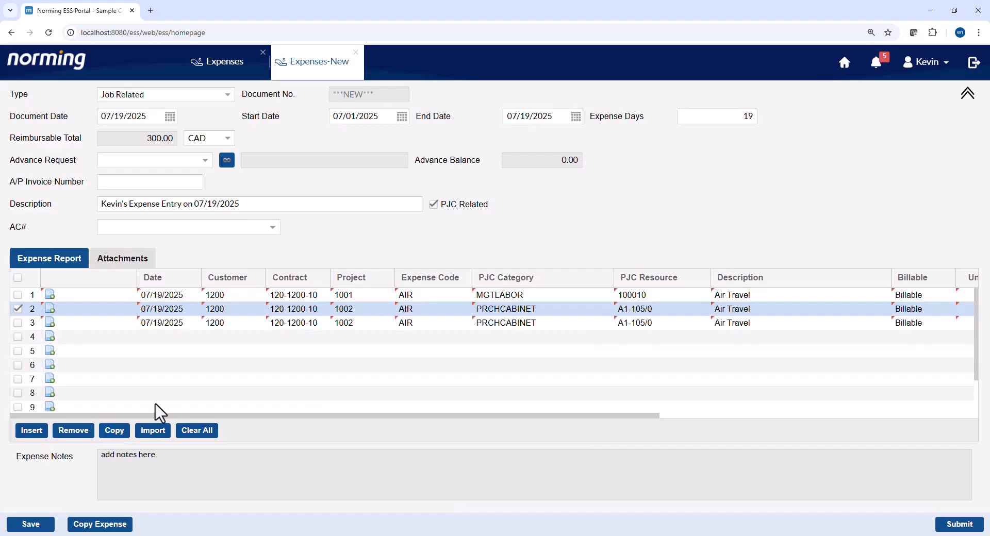
pyautogui.click(385, 329)
pyautogui.click(385, 328)
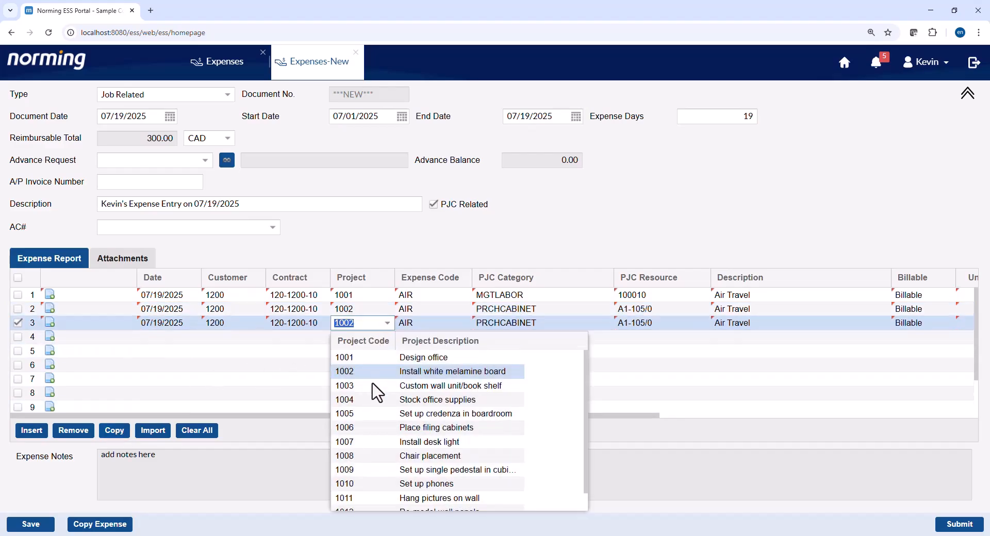
pyautogui.click(372, 388)
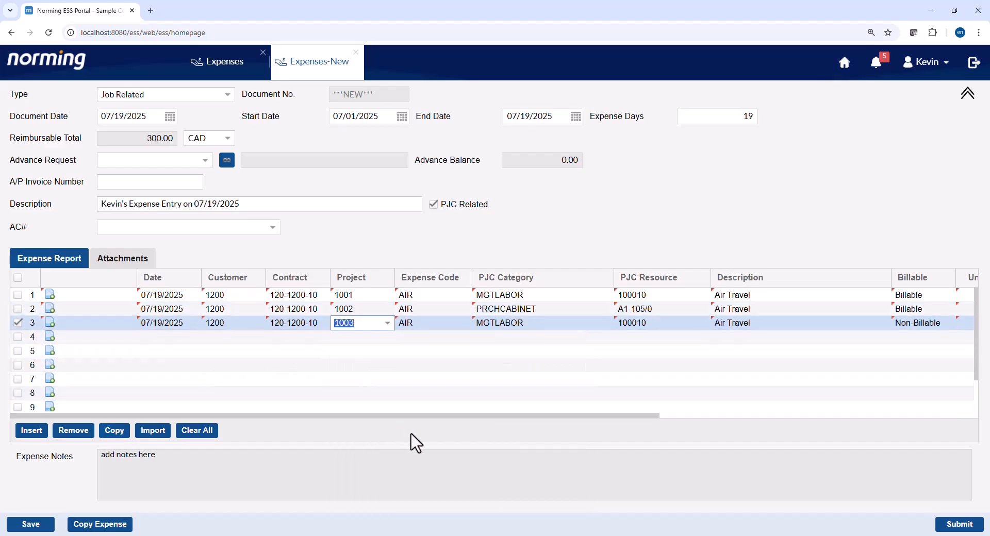
pyautogui.click(414, 430)
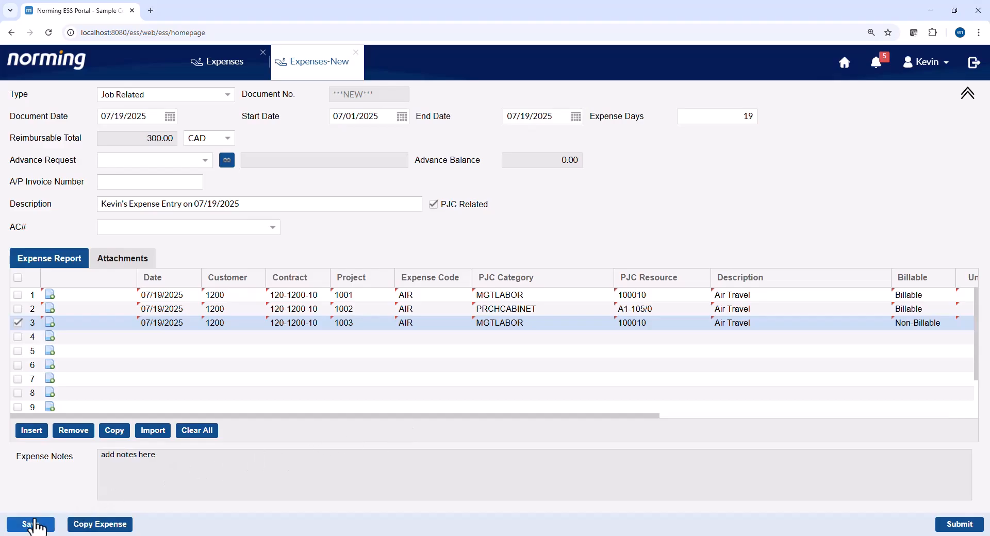
pyautogui.click(32, 525)
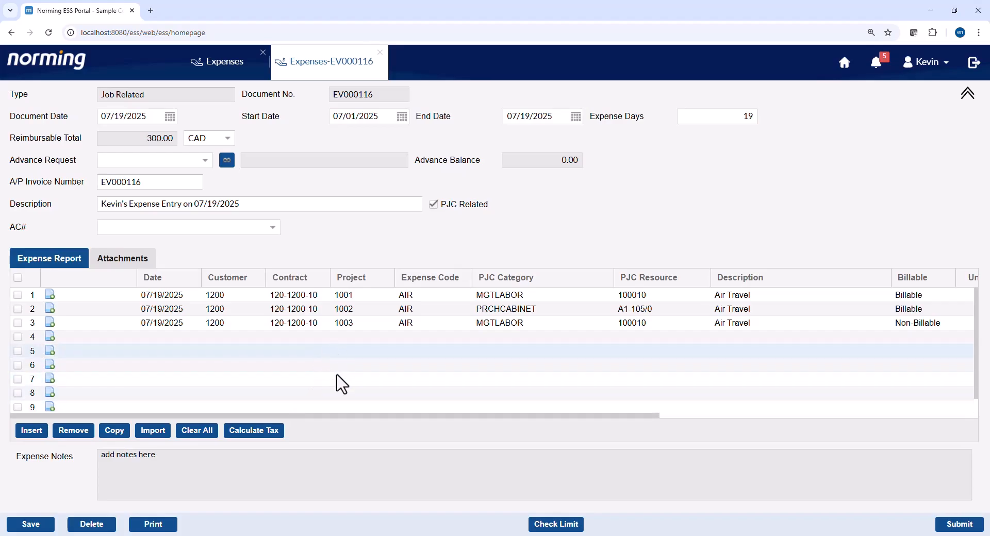
pyautogui.moveTo(342, 534)
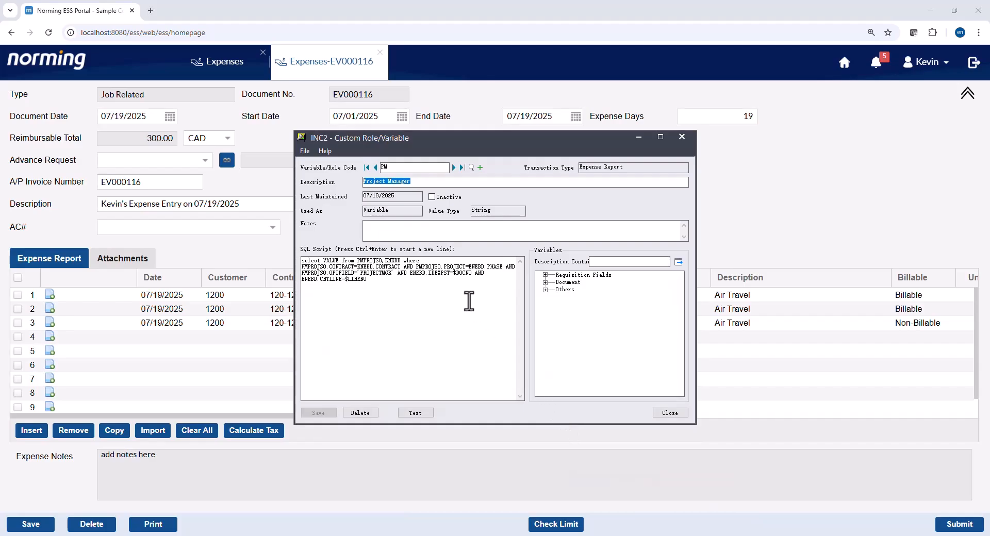
# - Paste the project-manager SQL into a new query, replacing $DOCNO with 'EV000116' and $LINENO with 1
pyautogui.moveTo(466, 302); pyautogui.dragTo(269, 243)
pyautogui.hotkey('ctrl', 'c')
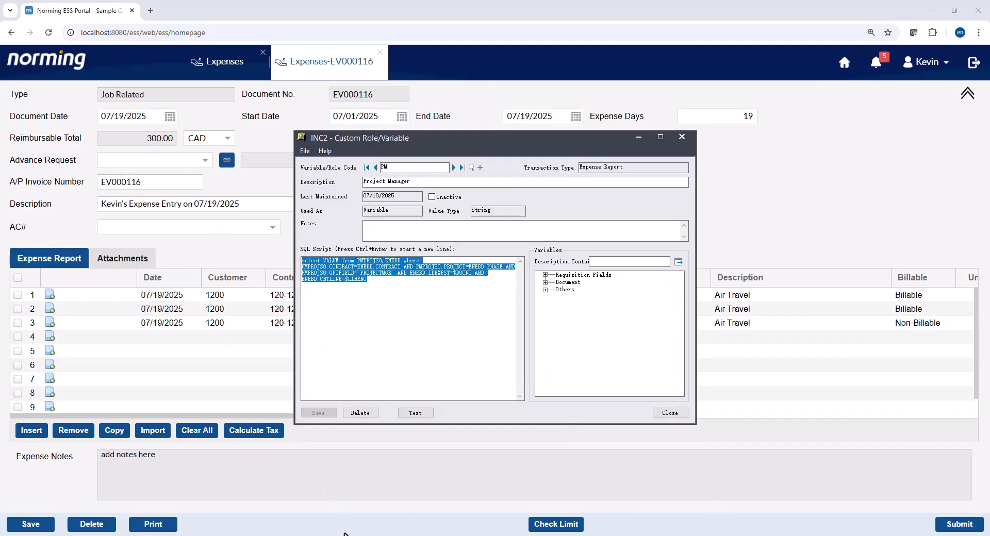
pyautogui.click(345, 535)
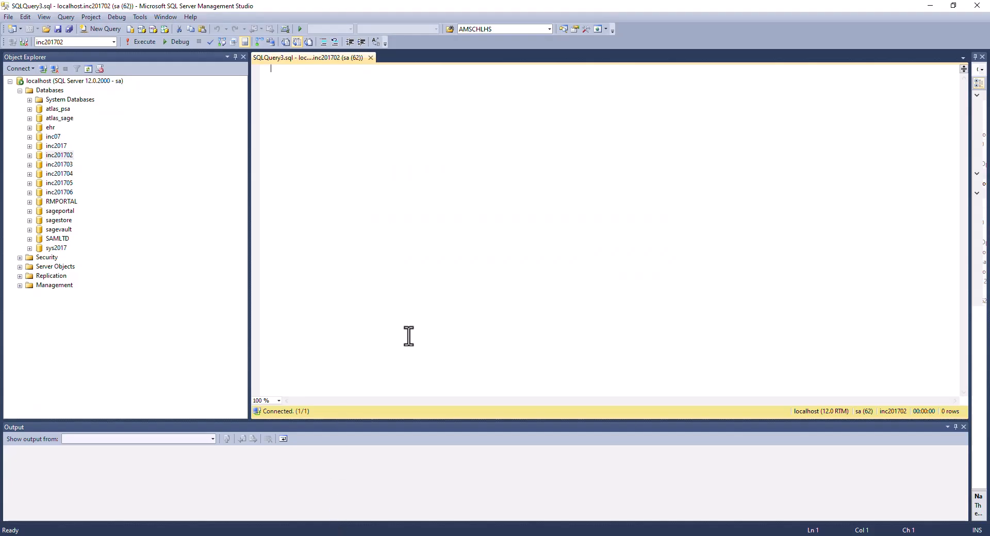
pyautogui.hotkey('ctrl', 'v')
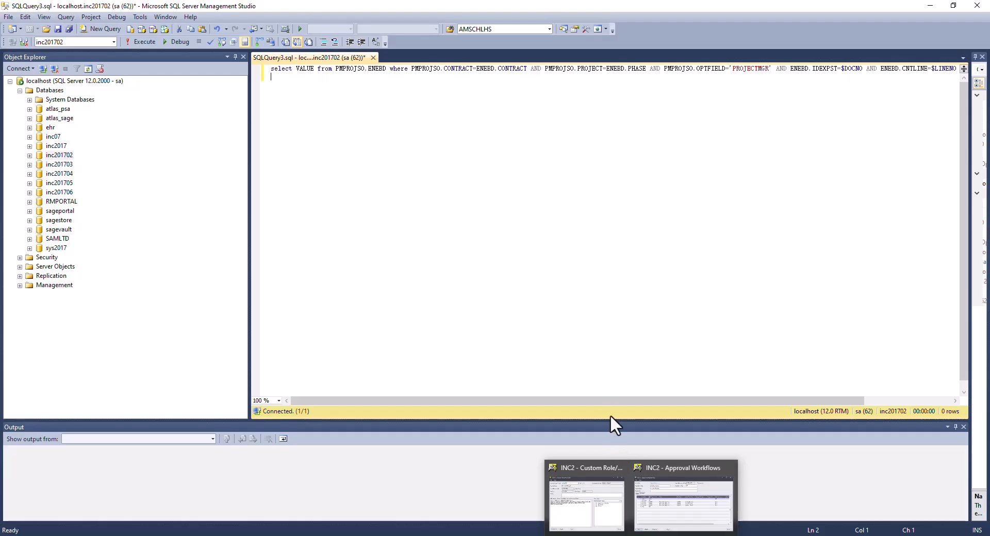
pyautogui.moveTo(605, 400); pyautogui.dragTo(700, 397)
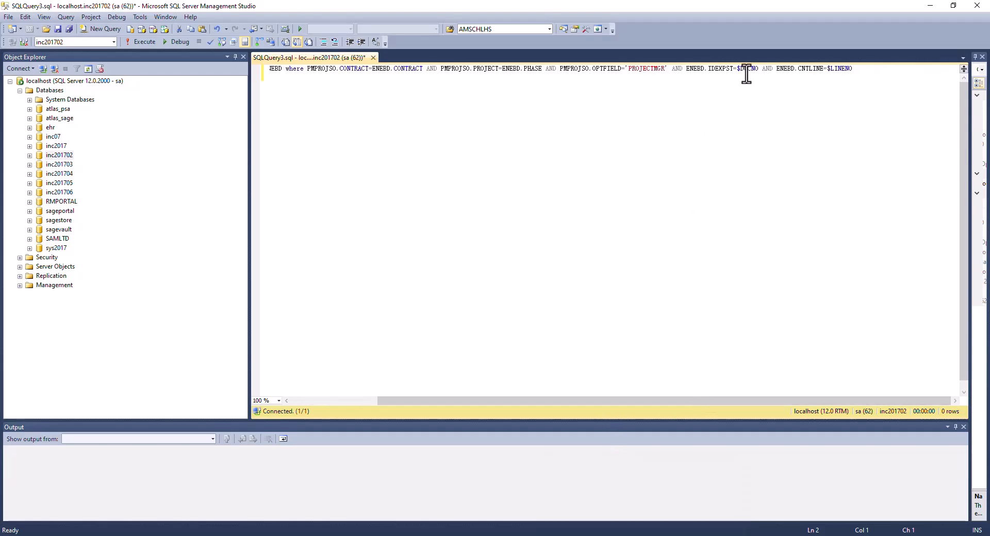
pyautogui.moveTo(737, 71); pyautogui.dragTo(758, 73)
pyautogui.write("'EV000016")
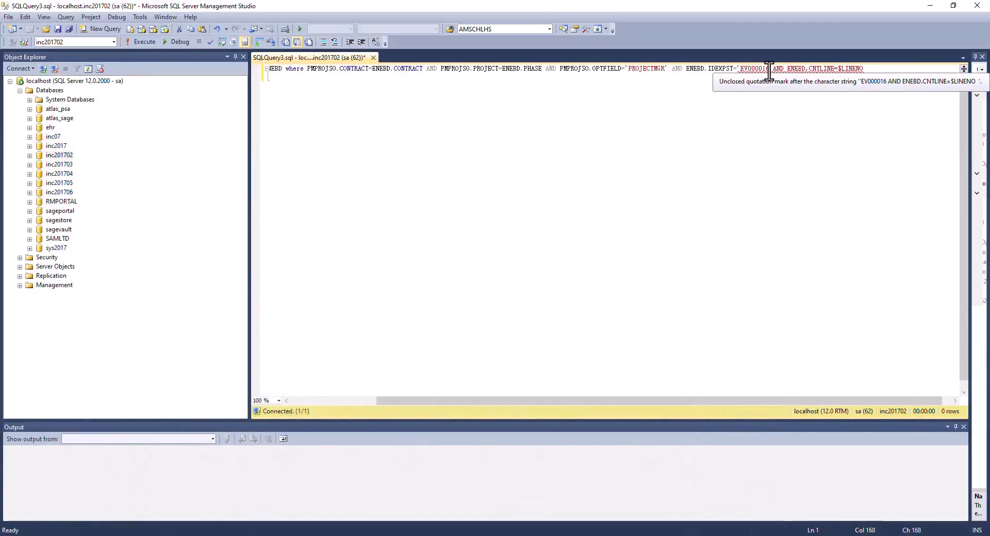
pyautogui.press('BackSpace')
pyautogui.press('BackSpace')
pyautogui.press('BackSpace')
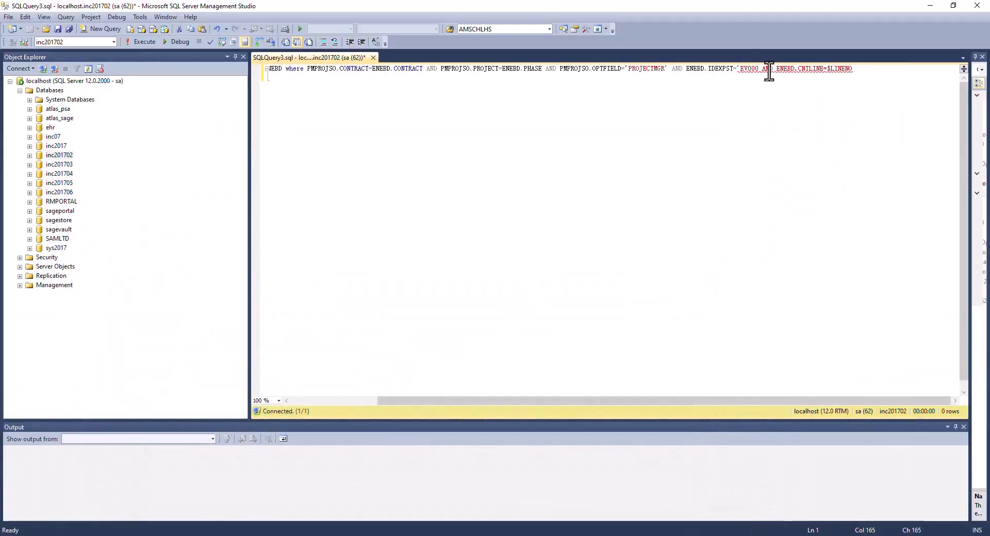
pyautogui.write('116')
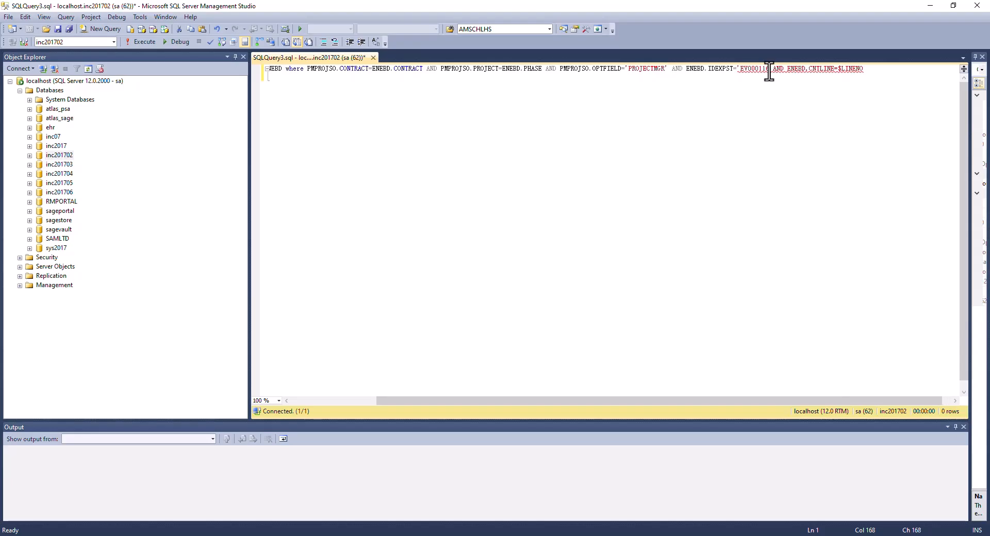
pyautogui.write("'")
pyautogui.moveTo(840, 70); pyautogui.dragTo(880, 70)
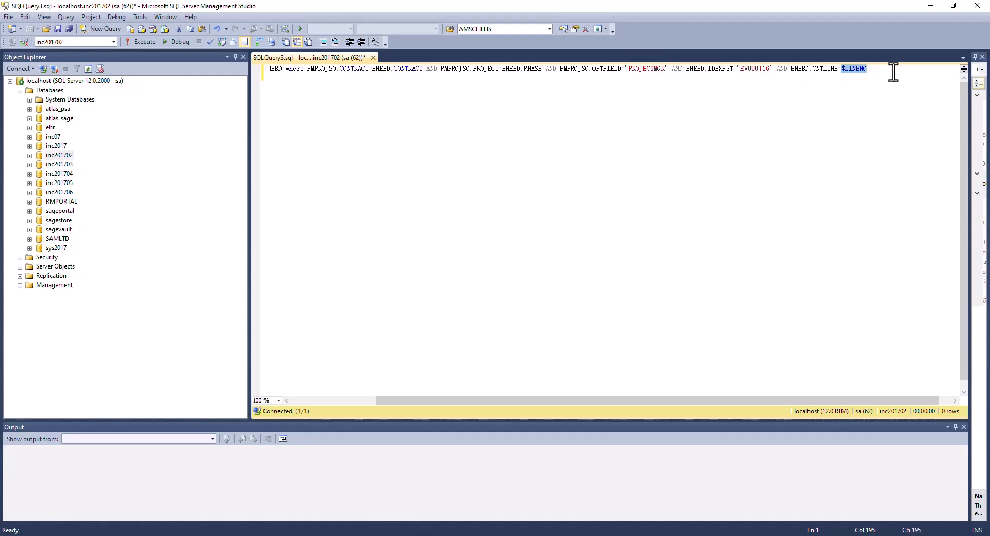
pyautogui.write('1')
# - Duplicate the query for lines 1, 2 and 3 and execute all three
pyautogui.hotkey('ctrl', 'a')
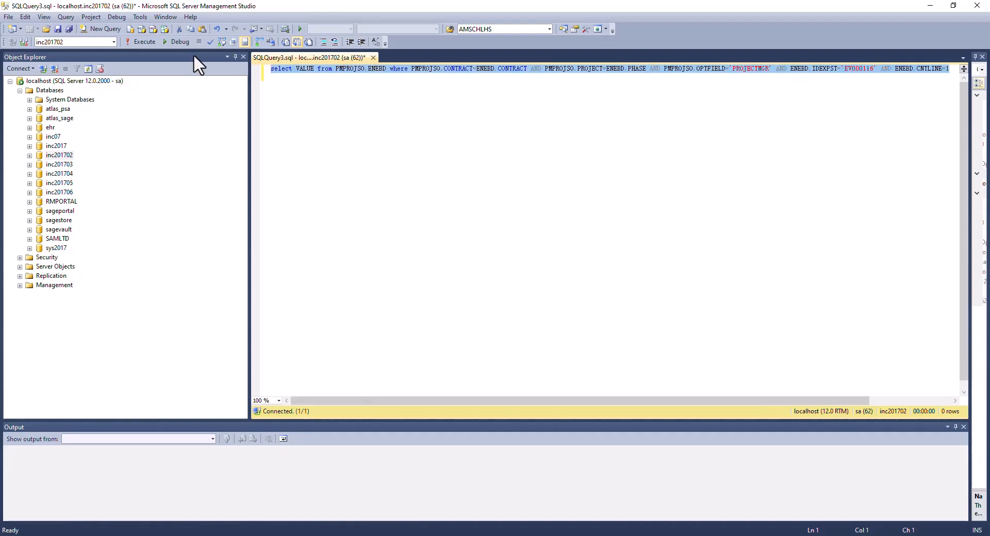
pyautogui.click(951, 68)
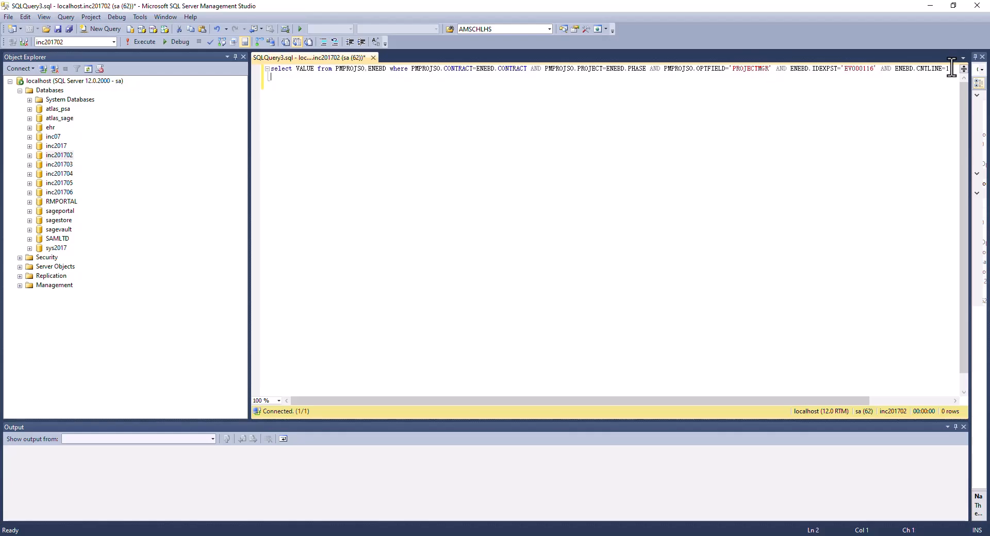
pyautogui.write("select VALUE from PMPROJSO.ENEBD where PMPROJSO.CONTRACT=ENEBD.CONTRACT AND PMPROJSO.PROJECT=ENEBD.PHASE AND PMPROJSO.OPTFIELD='PROJECTMGR' AND ENEBD.IDEXPST='EV000116' AND ENEBD.CNTLINE=1")
pyautogui.press('Return')
pyautogui.write("select VALUE from PMPROJSO.ENEBD where PMPROJSO.CONTRACT=ENEBD.CONTRACT AND PMPROJSO.PROJECT=ENEBD.PHASE AND PMPROJSO.OPTFIELD='PROJECTMGR' AND ENEBD.IDEXPST='EV000116' AND ENEBD.CNTLINE=1")
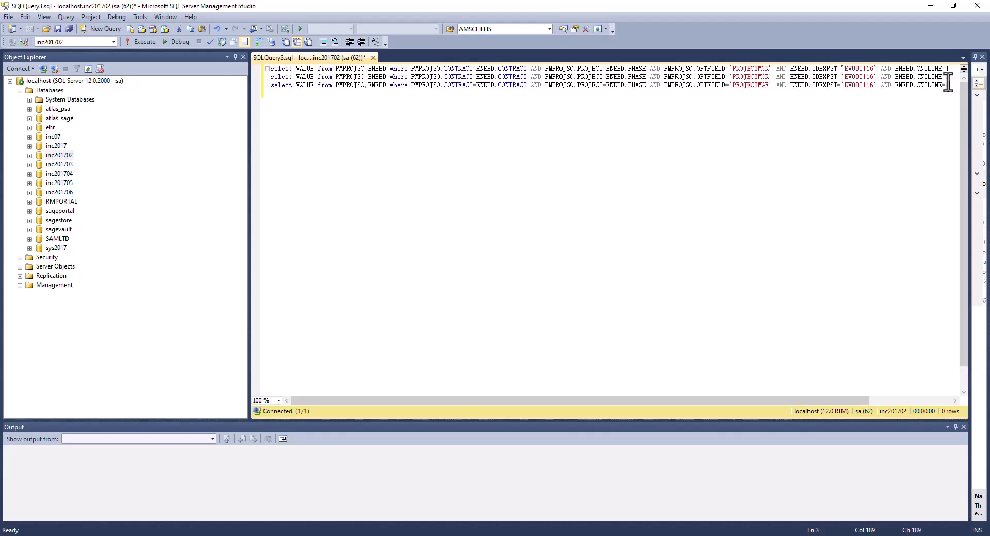
pyautogui.moveTo(950, 80); pyautogui.dragTo(950, 87)
pyautogui.write('2')
pyautogui.hotkey('ctrl', 'a')
pyautogui.click(139, 41)
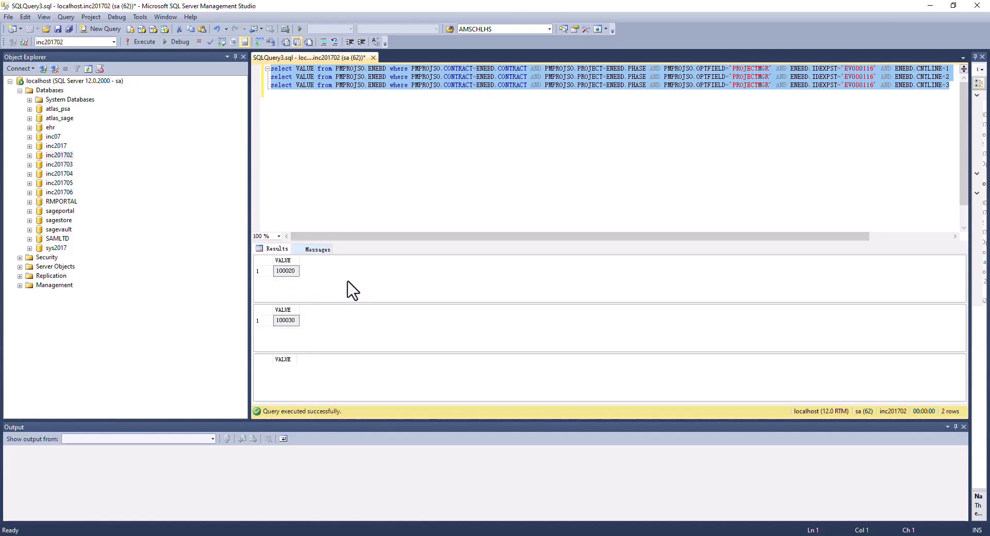
pyautogui.click(329, 533)
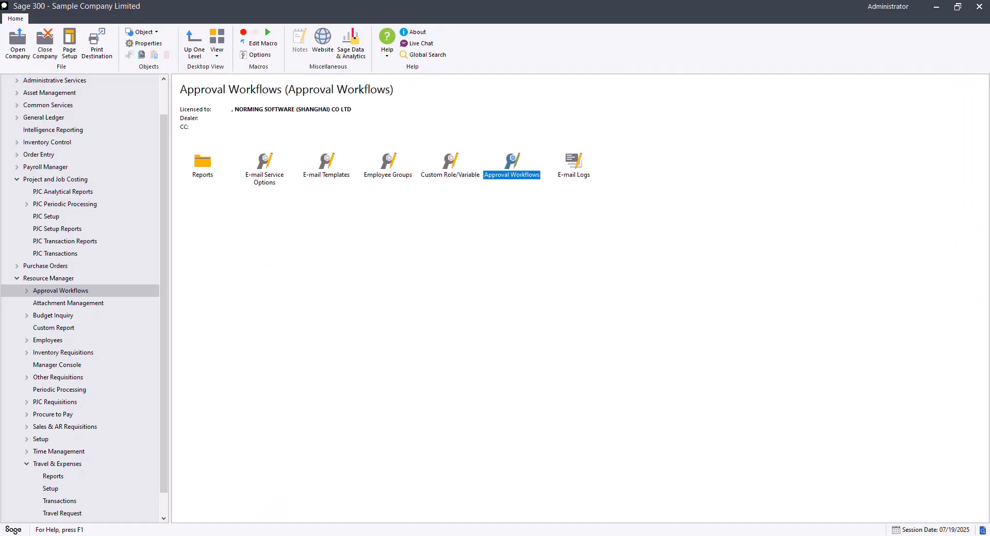
# - Open PJC contract maintenance and load contract 120-1200-10
pyautogui.click(71, 255)
pyautogui.doubleClick(203, 169)
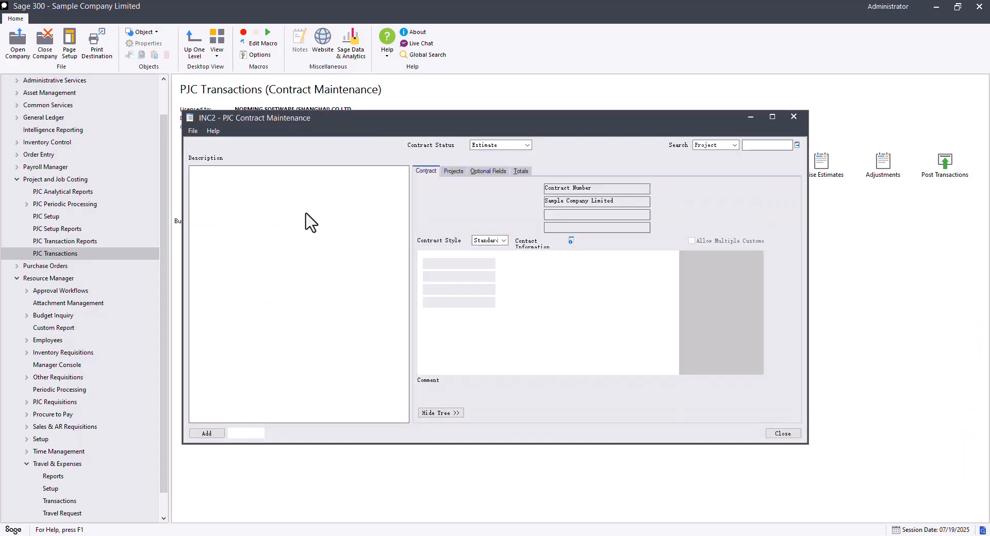
pyautogui.click(342, 145)
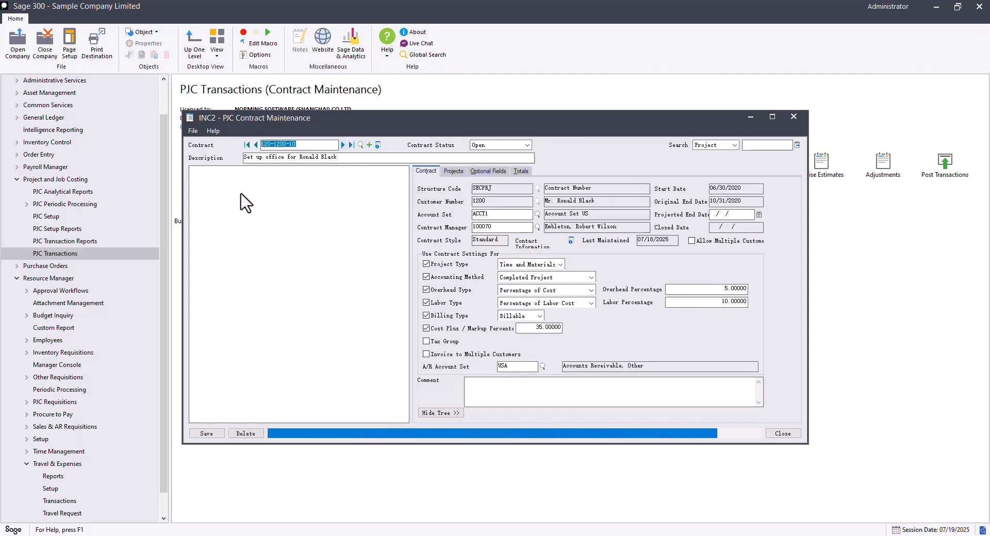
# - Review projects 1001, 1002 and 1003 and their optional fields, then return to the PM workflow
pyautogui.doubleClick(238, 179)
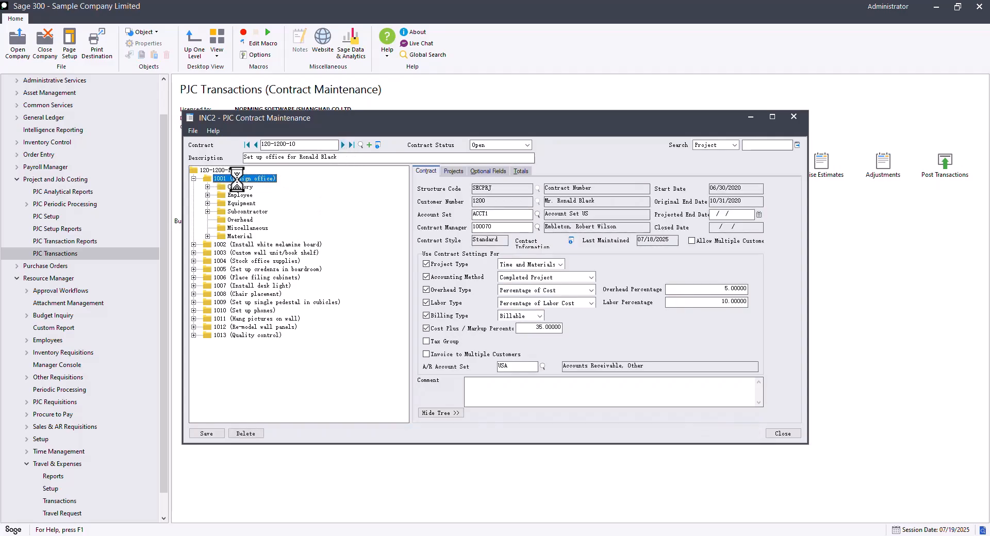
pyautogui.click(735, 214)
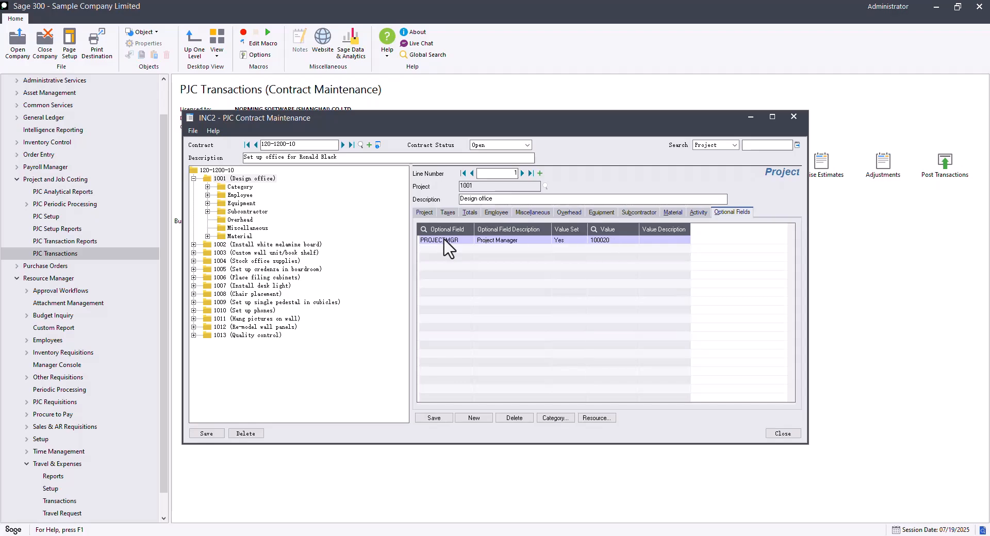
pyautogui.click(247, 246)
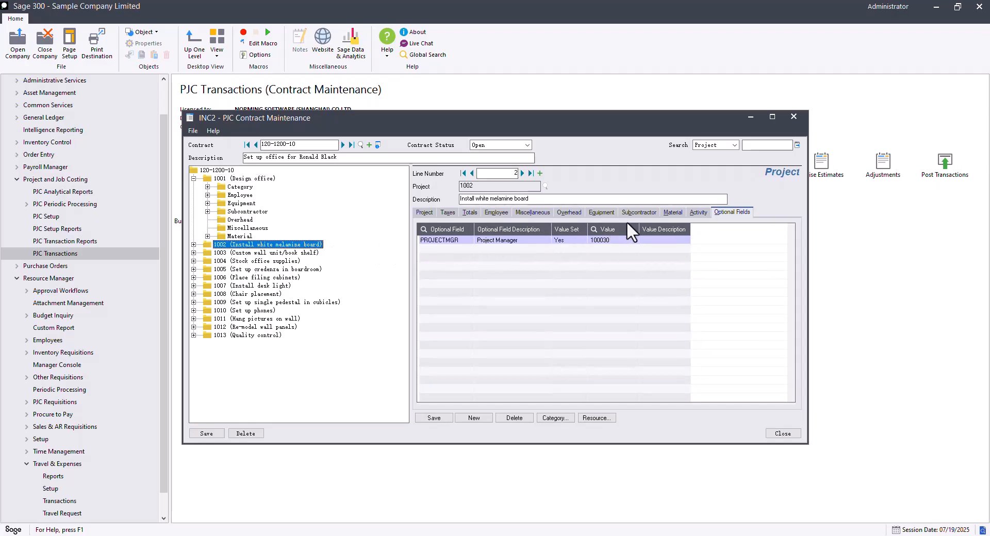
pyautogui.press('Down')
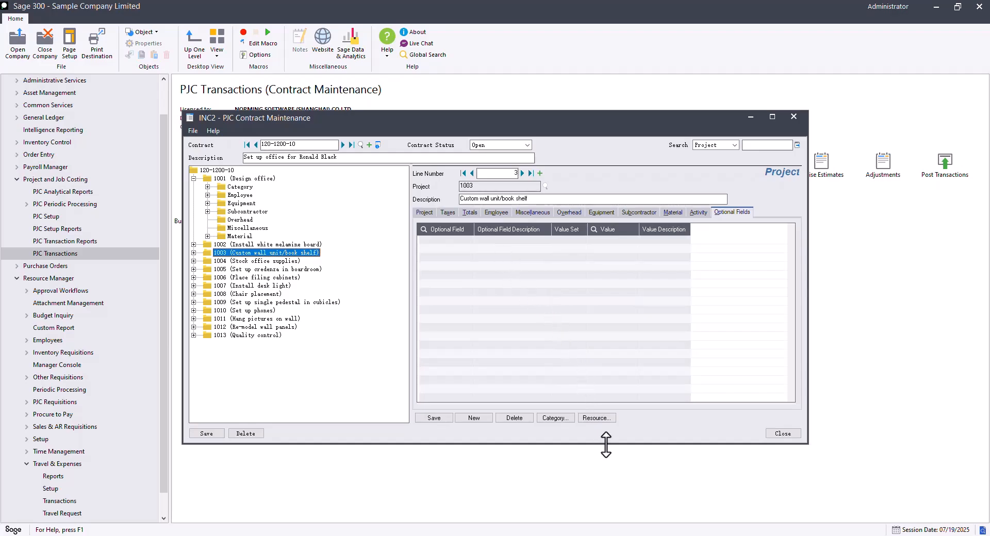
pyautogui.moveTo(636, 534)
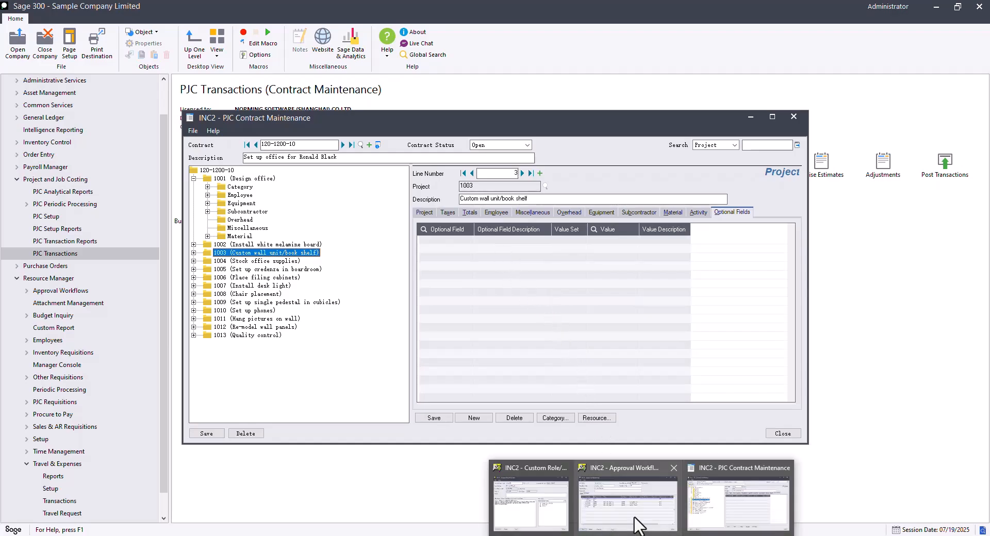
pyautogui.click(634, 522)
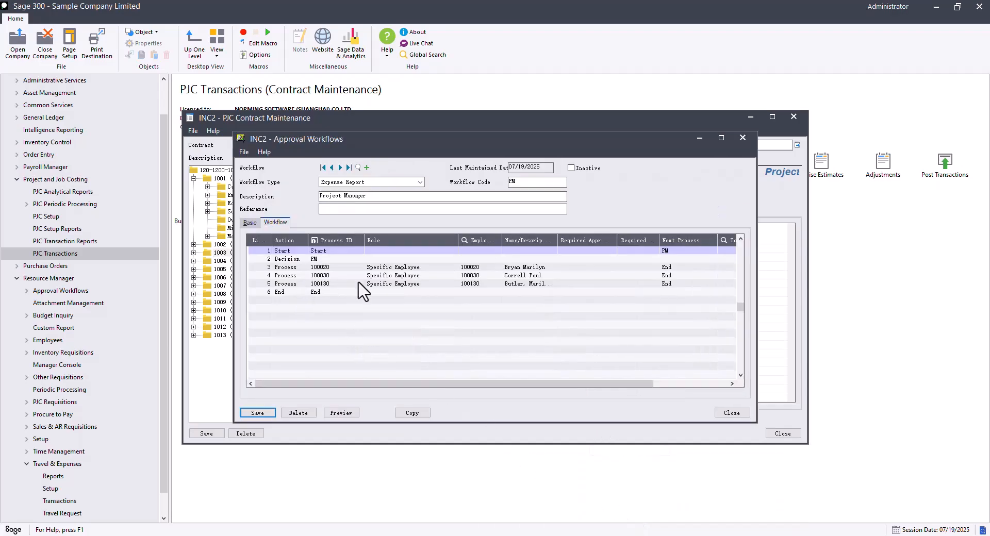
# - Open the PM workflow's Decision cases, then switch back to expense EV000116 in the browser
pyautogui.click(326, 256)
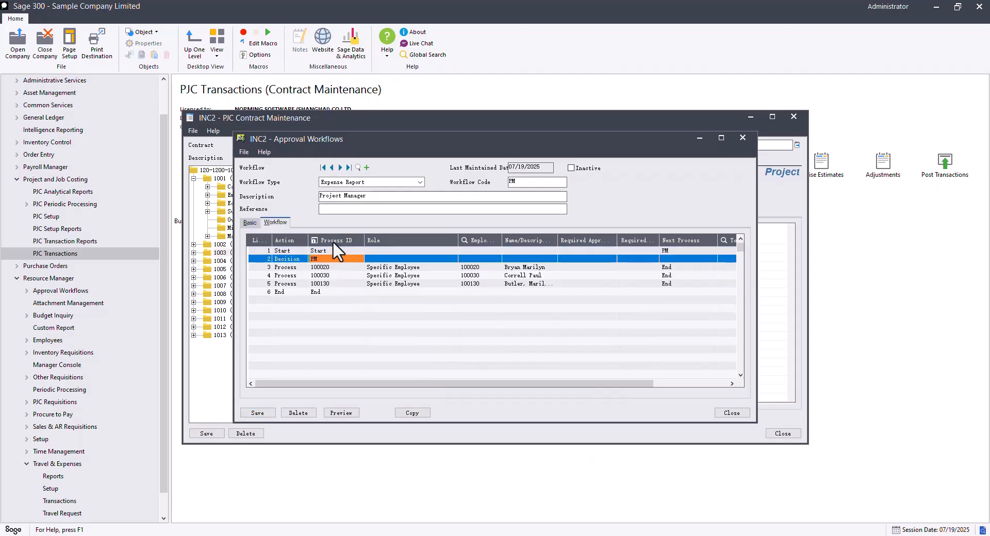
pyautogui.click(332, 242)
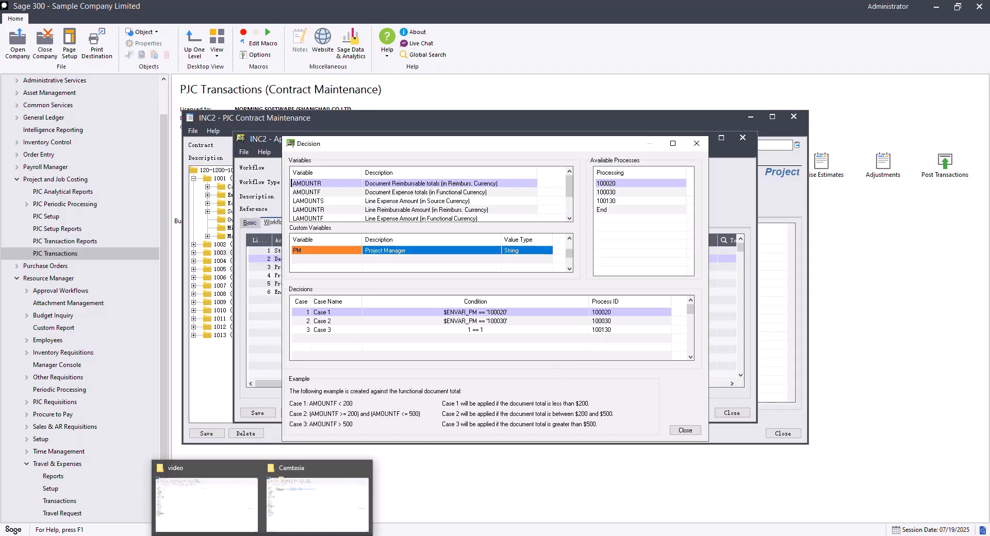
pyautogui.click(242, 485)
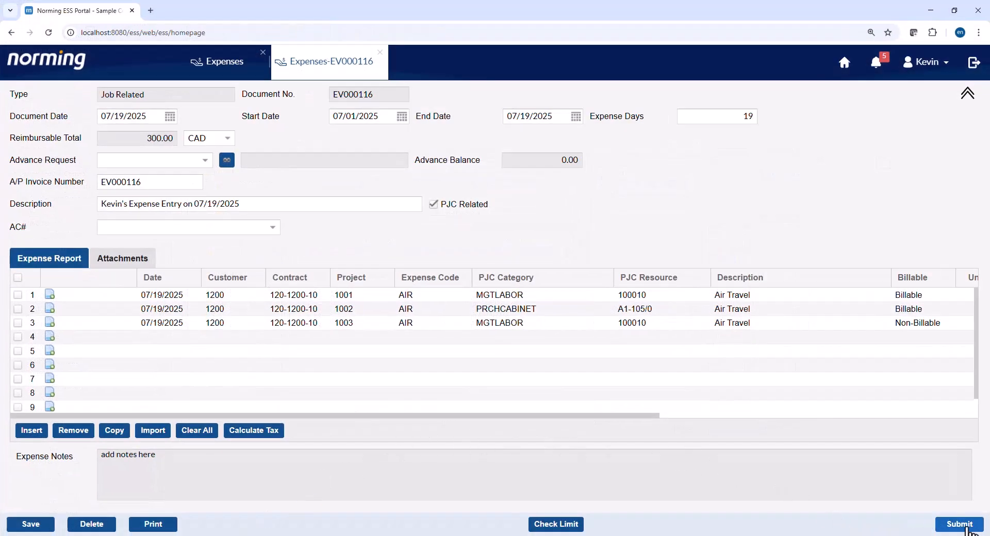
# - Submit EV000116 and compare its approval trail with the employee register
pyautogui.click(966, 527)
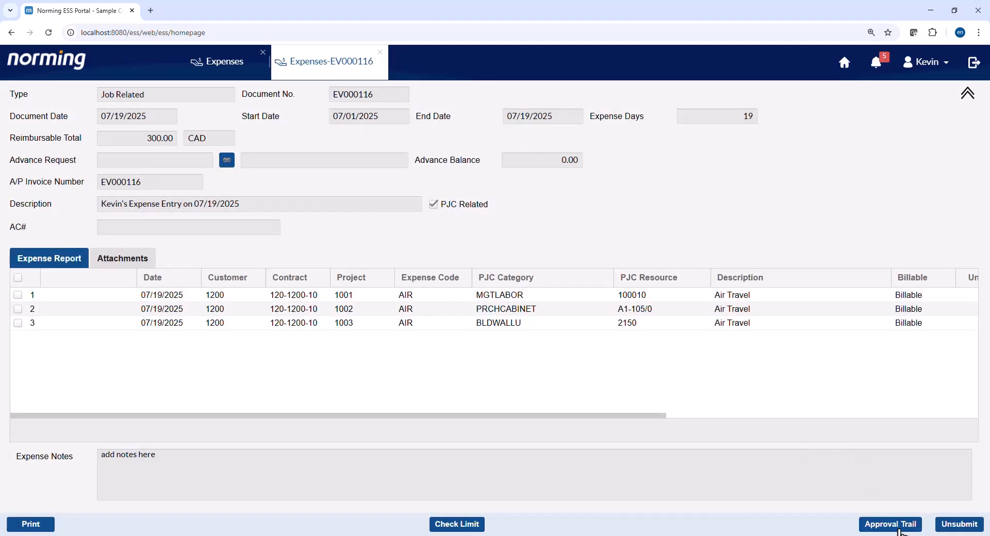
pyautogui.click(892, 524)
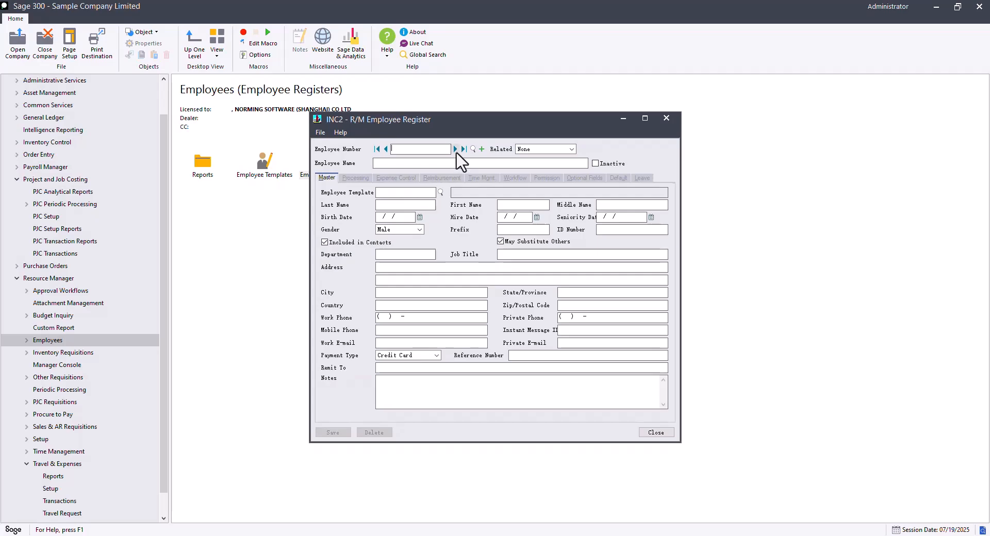
pyautogui.click(456, 150)
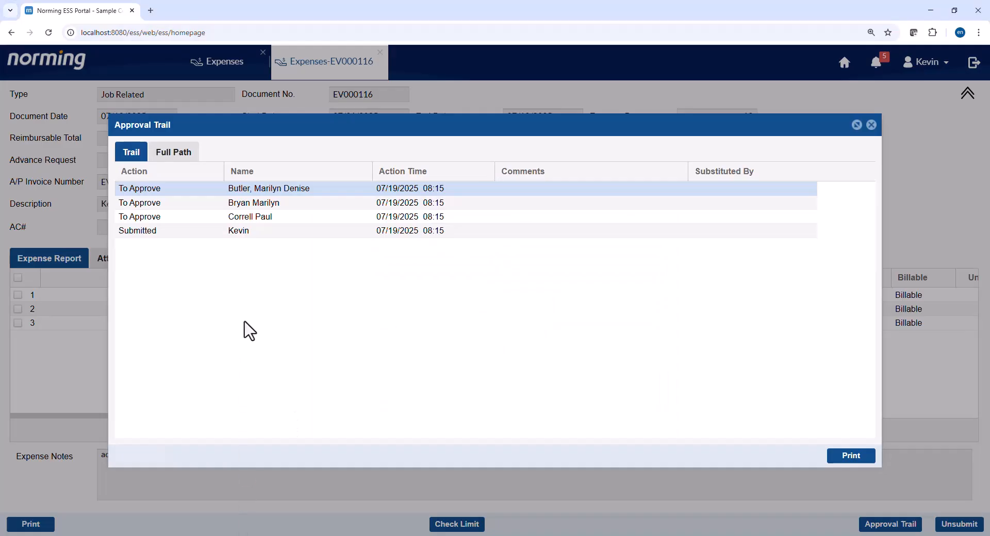
pyautogui.click(272, 206)
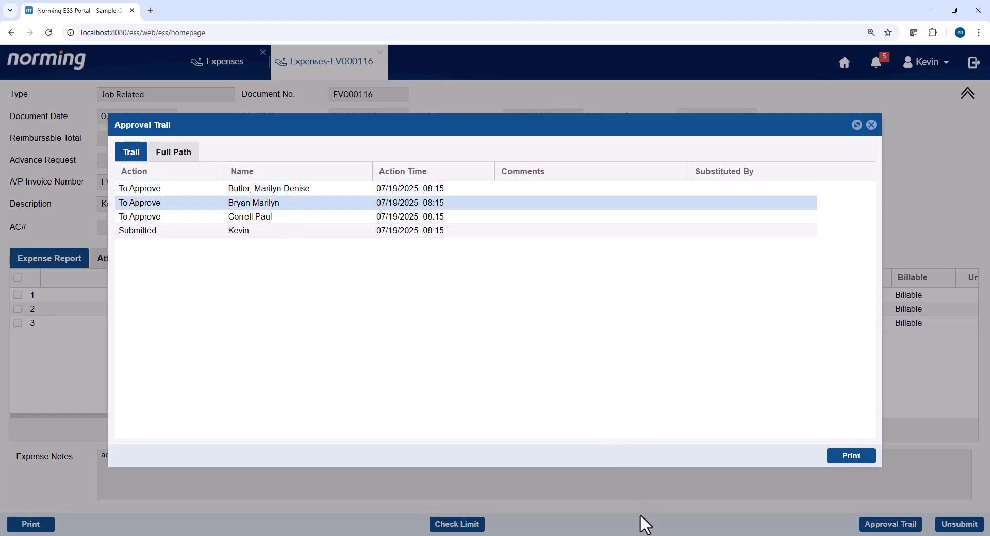
# - Step through the R/M Employee Register to approver 100030 and check the employee name
pyautogui.moveTo(641, 535)
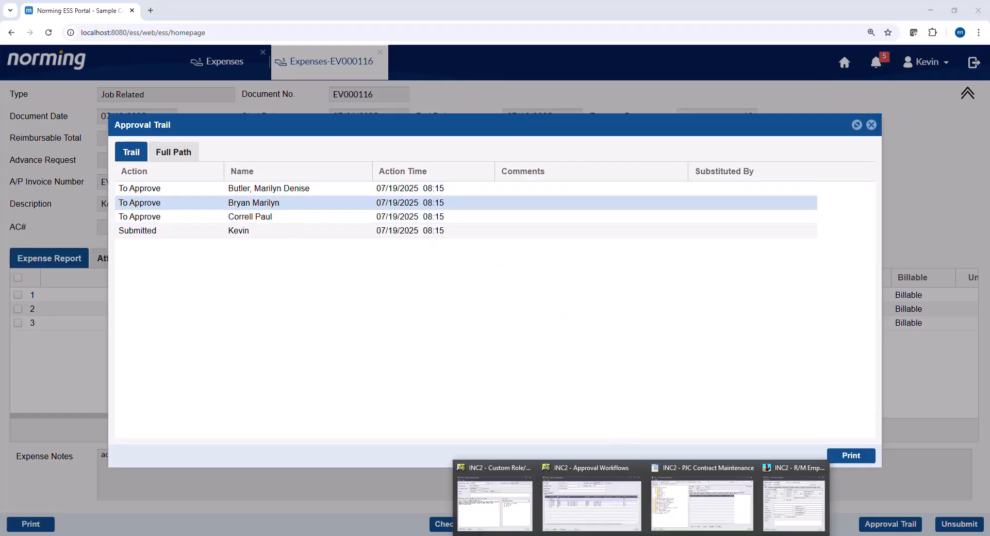
pyautogui.click(782, 510)
pyautogui.click(455, 149)
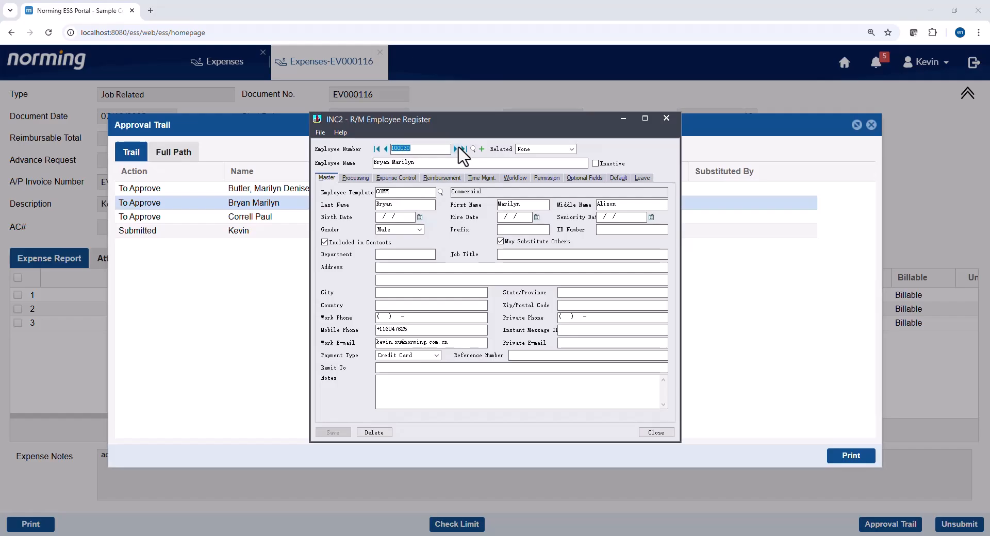
pyautogui.click(437, 163)
pyautogui.moveTo(438, 163); pyautogui.dragTo(343, 165)
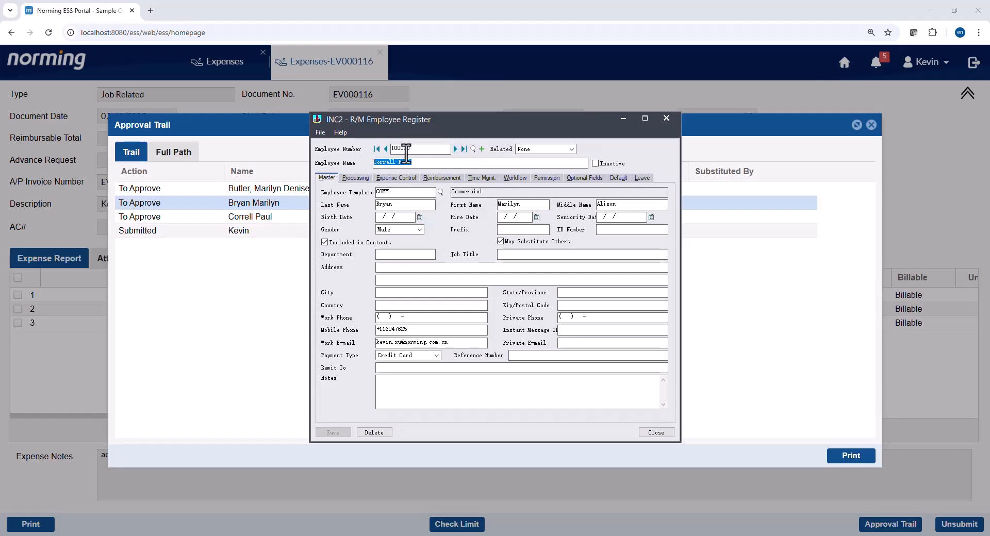
pyautogui.click(407, 153)
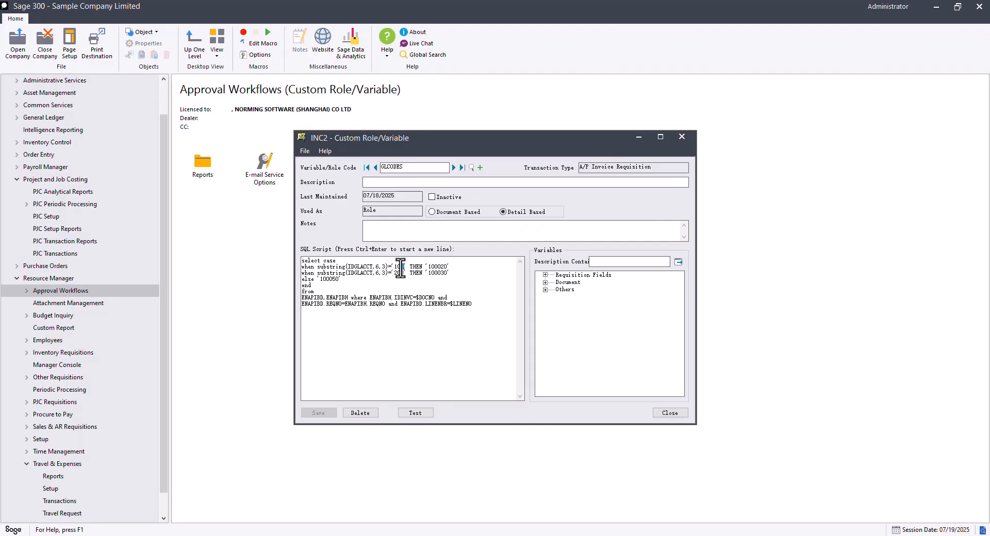
# - Highlight the GLCODES rules mapping segment 100 to 100020 and 200 to 100030
pyautogui.moveTo(403, 266); pyautogui.dragTo(396, 269)
pyautogui.moveTo(426, 268); pyautogui.dragTo(467, 267)
pyautogui.moveTo(393, 274); pyautogui.dragTo(402, 274)
pyautogui.moveTo(426, 274); pyautogui.dragTo(453, 273)
pyautogui.click(419, 300)
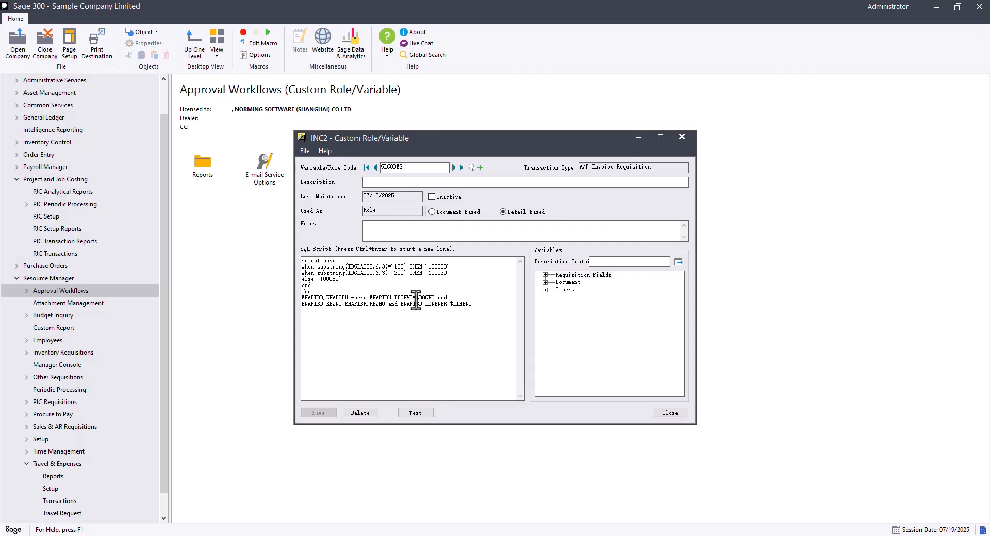
# - Point out $DOCNO and $LINENO in the script and the Document/Line Number variables
pyautogui.doubleClick(415, 297)
pyautogui.click(545, 283)
pyautogui.click(586, 289)
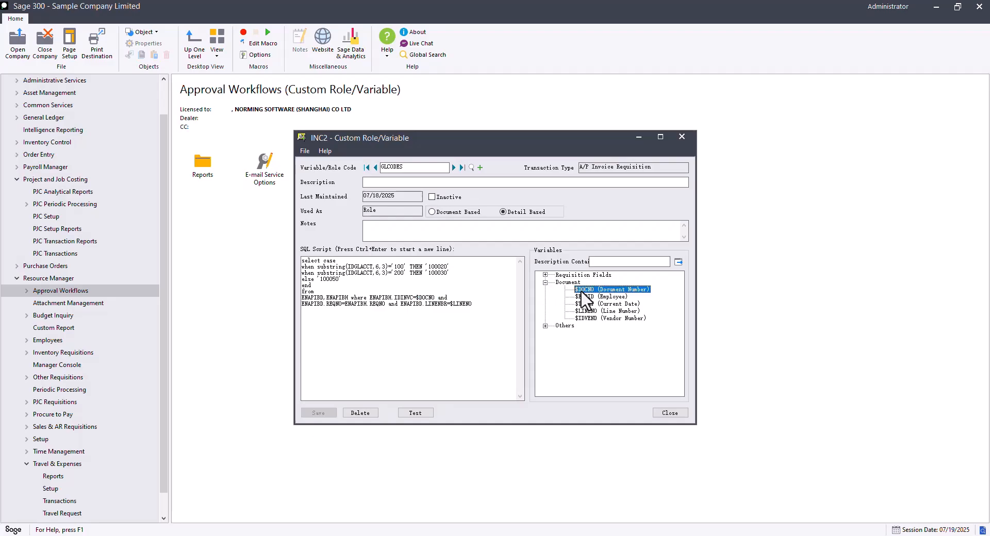
pyautogui.click(586, 311)
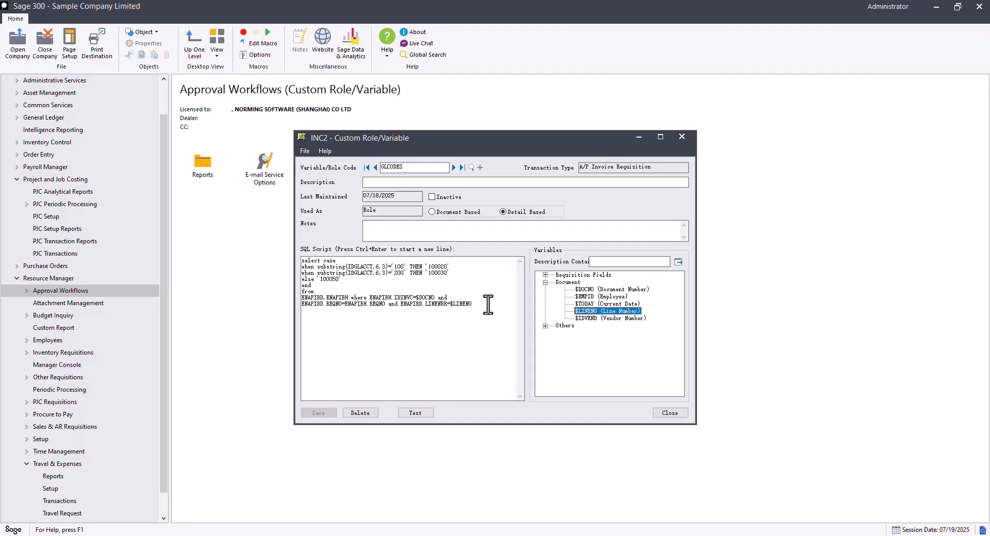
pyautogui.doubleClick(462, 304)
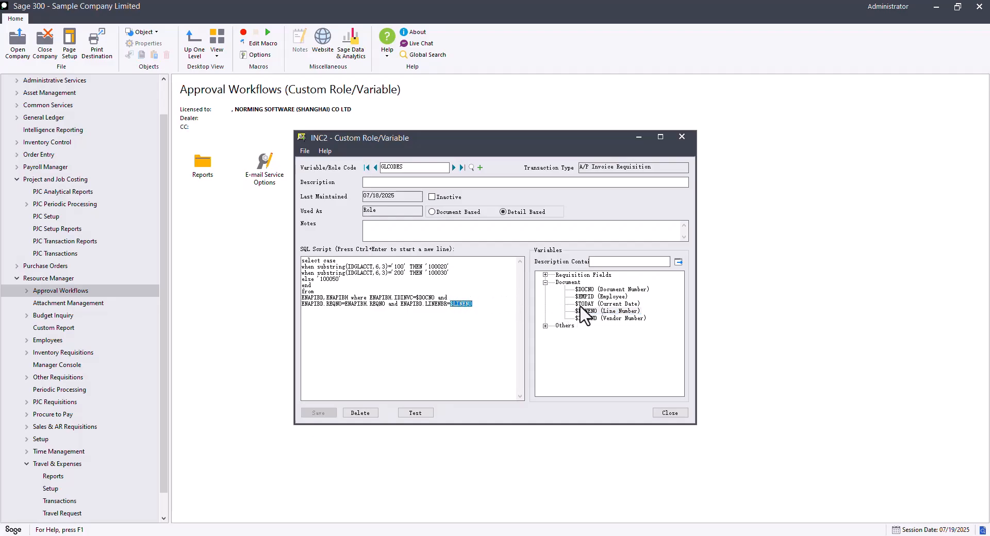
pyautogui.click(588, 290)
pyautogui.click(587, 311)
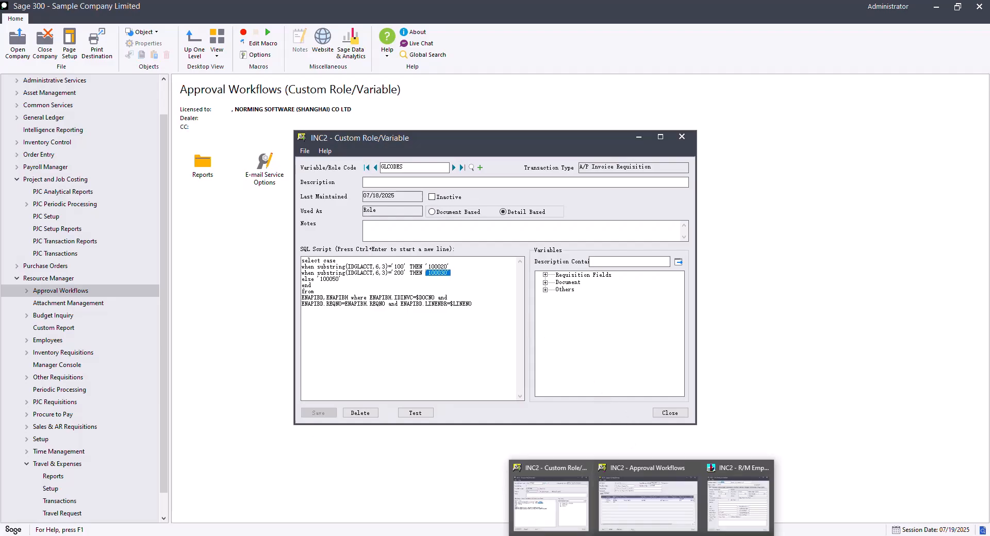
pyautogui.click(643, 526)
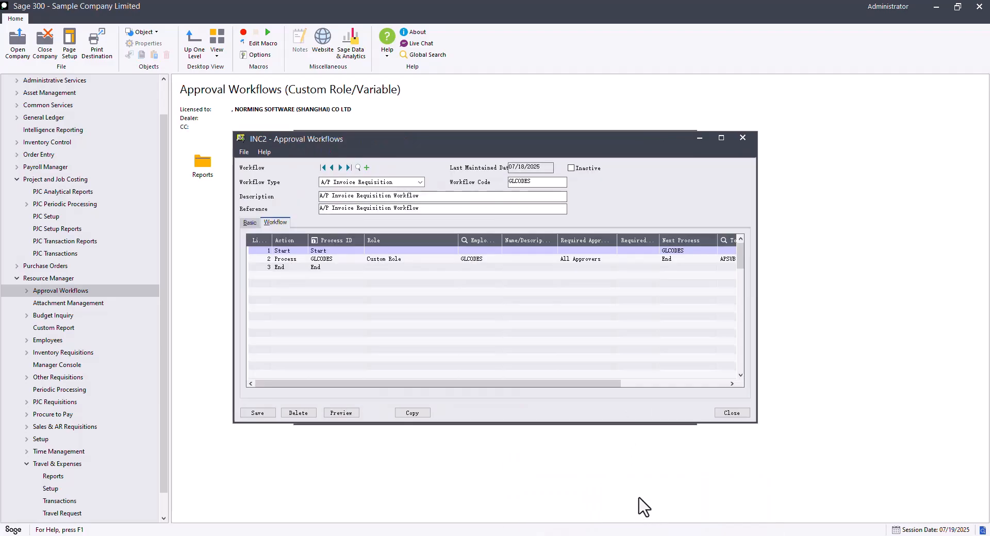
# - Confirm row 2's workflow role stays Custom Role, then start a new A/P invoice requisition in ESS
pyautogui.click(396, 261)
pyautogui.click(397, 262)
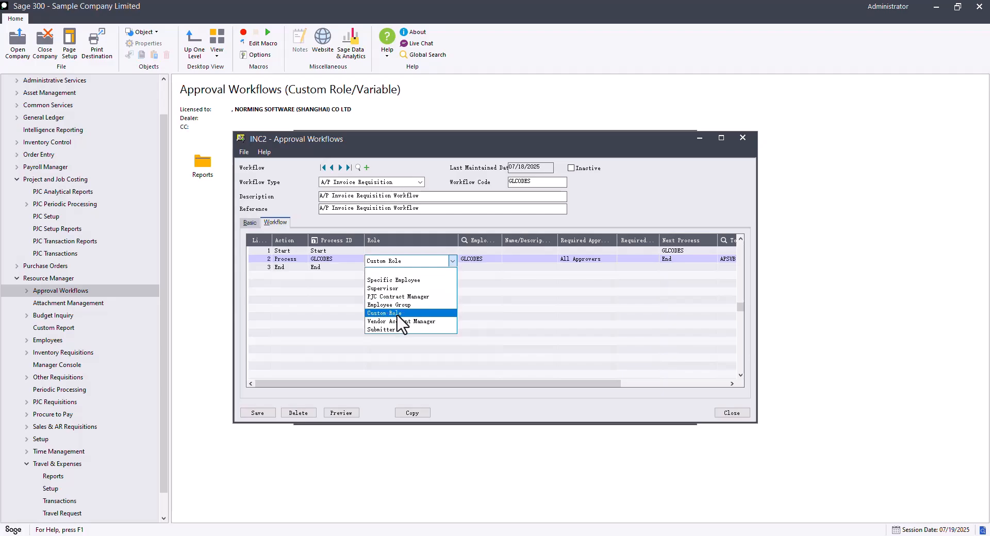
pyautogui.click(494, 262)
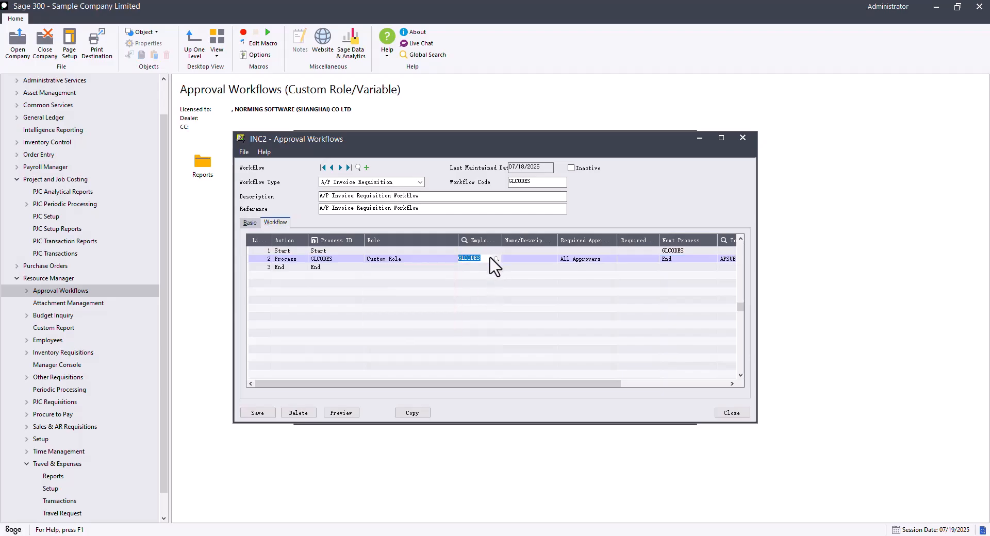
pyautogui.click(525, 260)
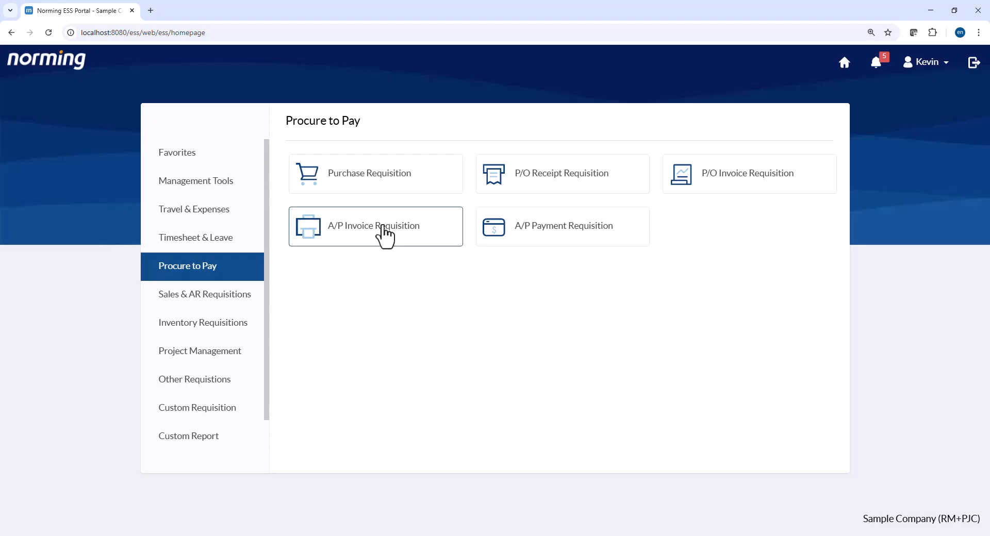
pyautogui.click(382, 227)
pyautogui.click(211, 101)
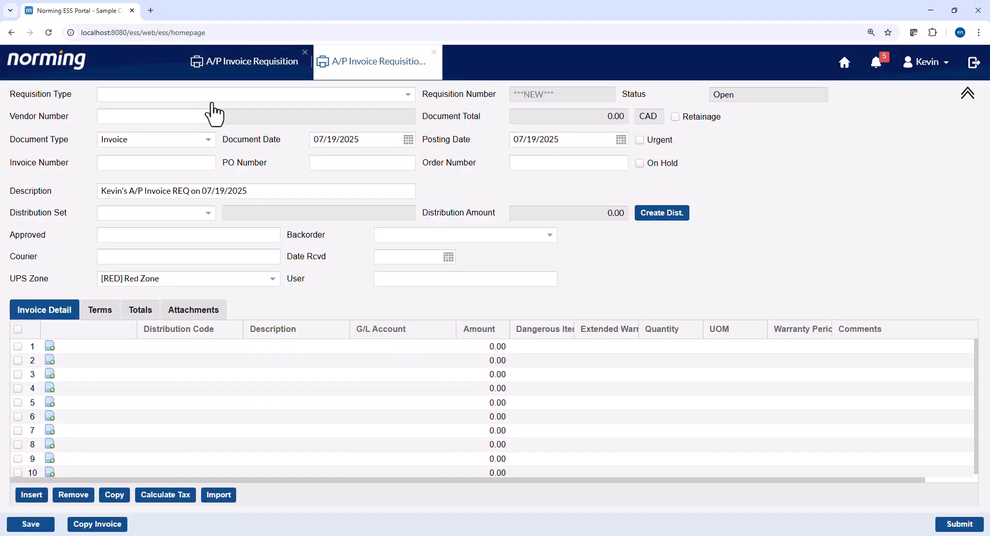
# - Set the requisition type to GLCODES custom role sample and the vendor to Chloride System (1200)
pyautogui.click(212, 101)
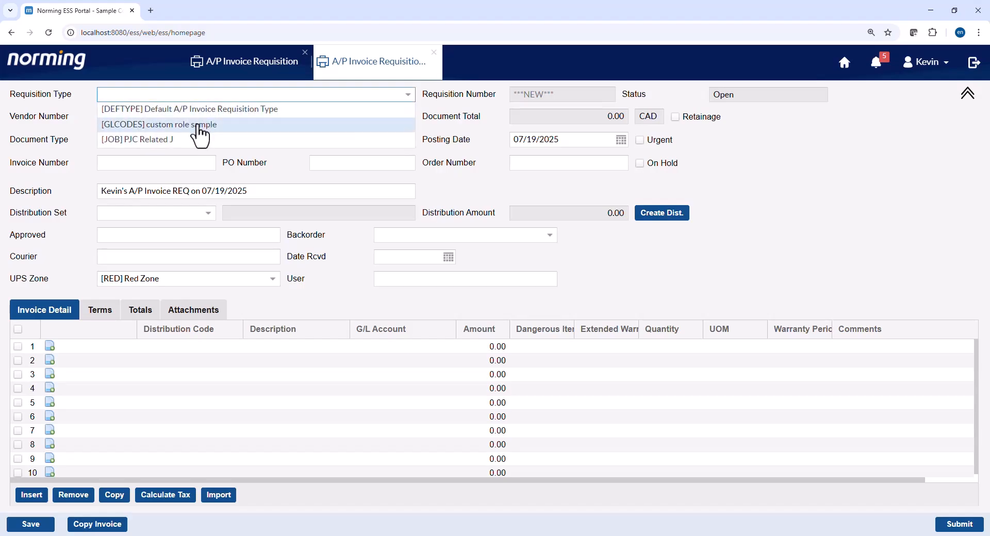
pyautogui.click(199, 125)
pyautogui.click(202, 119)
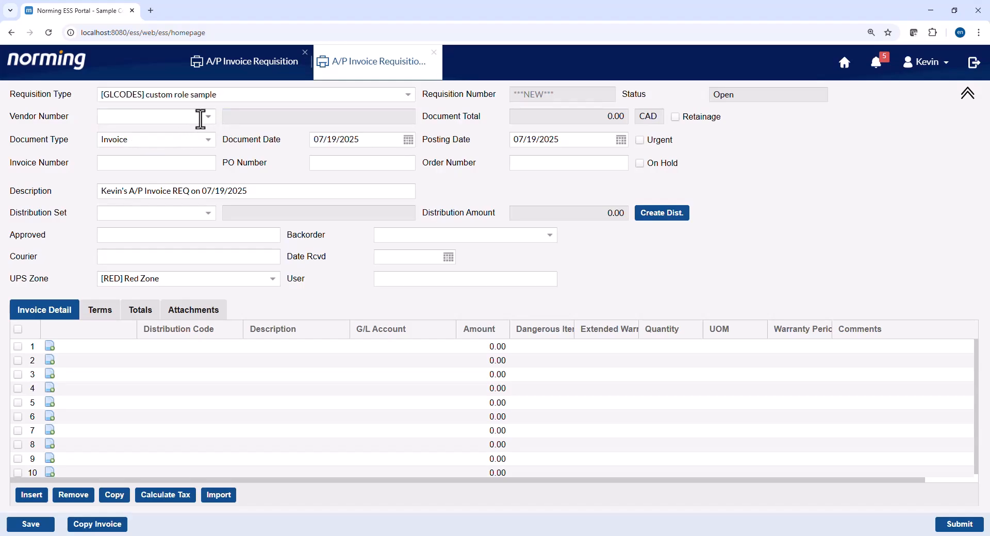
pyautogui.click(177, 156)
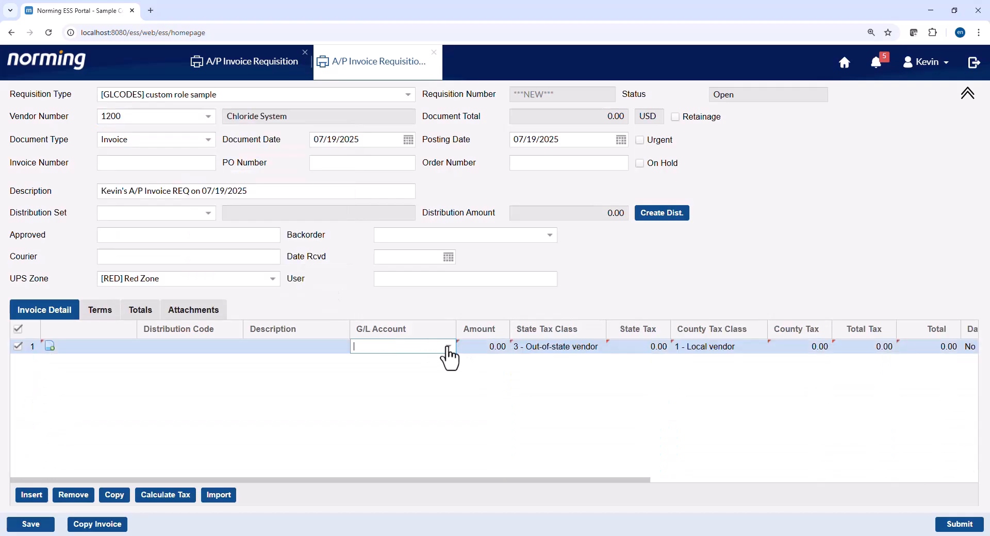
# - Put the first invoice line on G/L account 5400-100
pyautogui.click(448, 347)
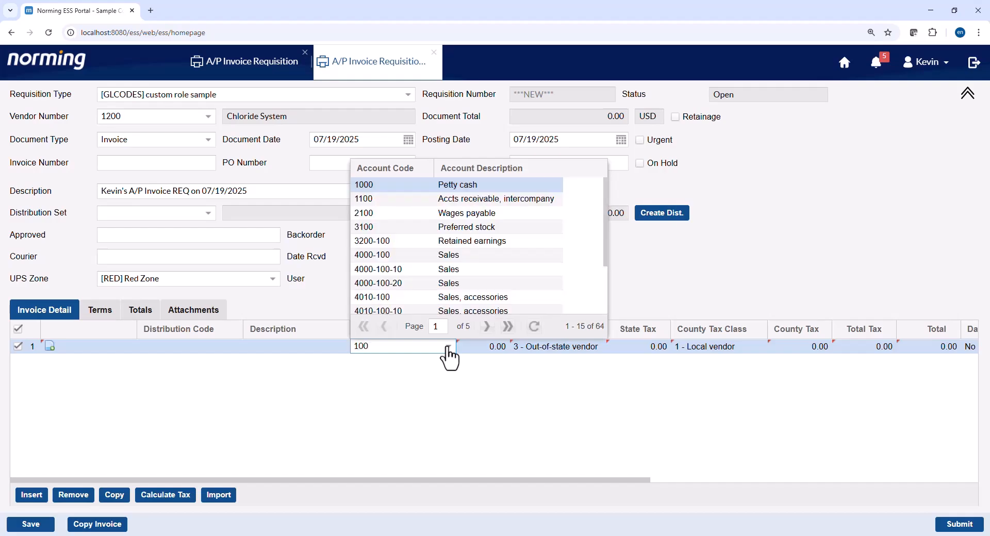
pyautogui.scroll(-3, 427, 296)
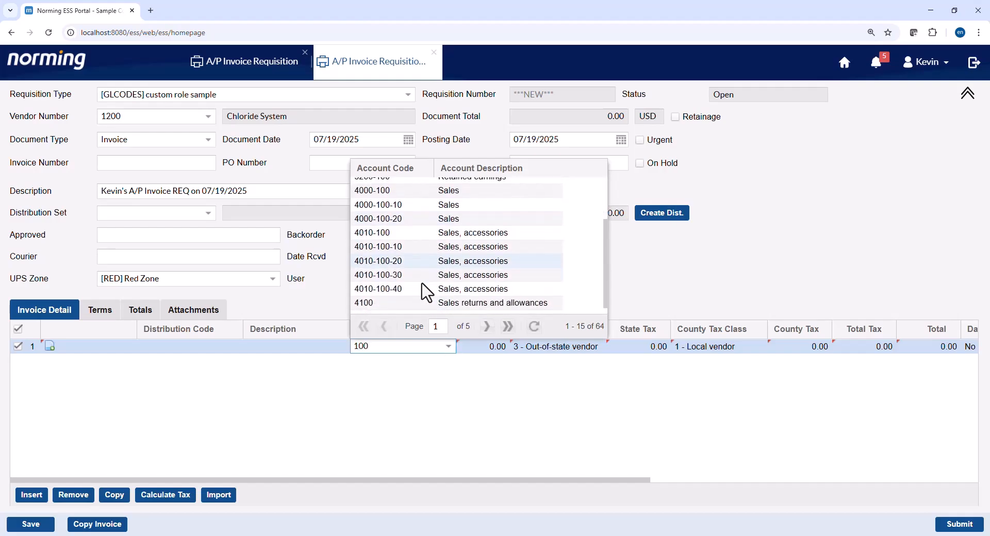
pyautogui.click(486, 326)
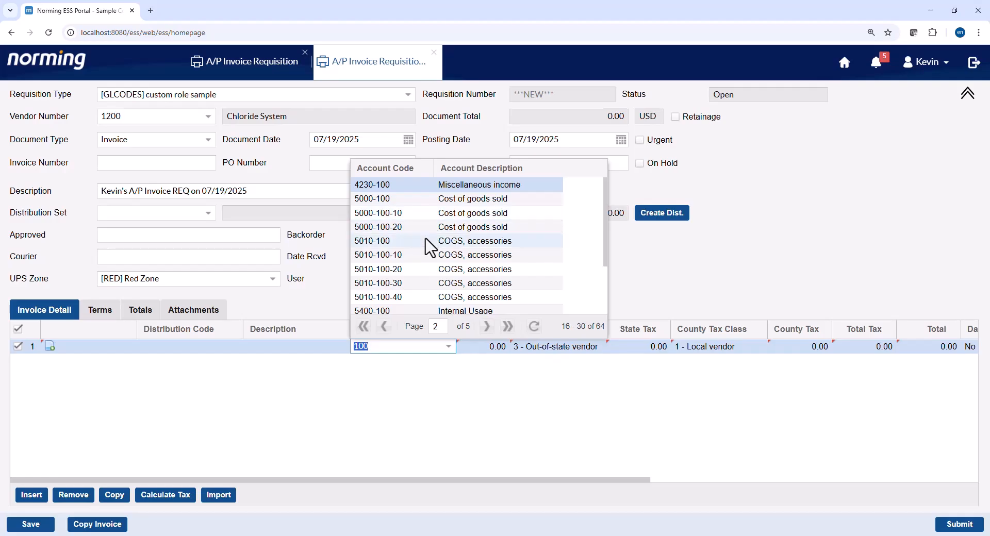
pyautogui.scroll(-1, 418, 310)
pyautogui.scroll(-1, 415, 294)
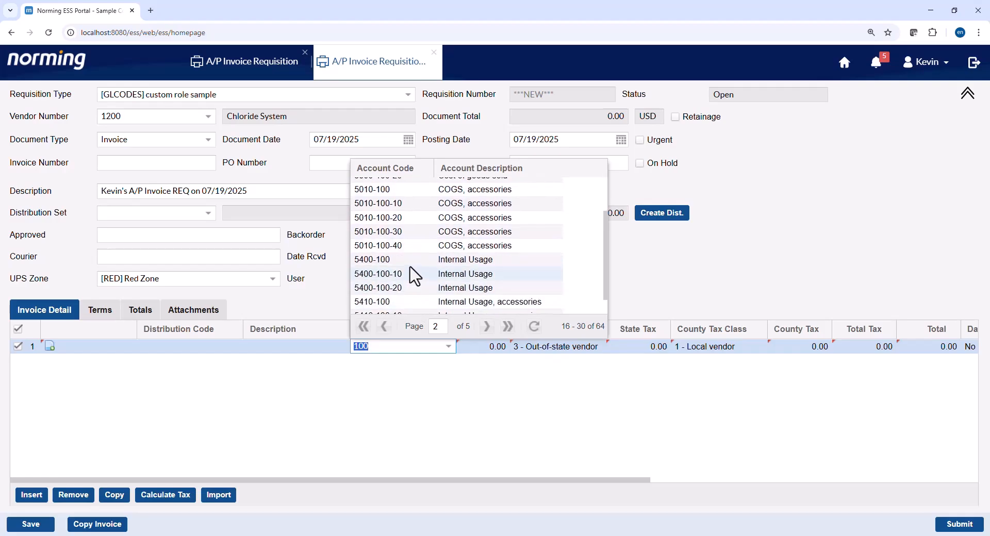
pyautogui.click(413, 271)
pyautogui.click(411, 376)
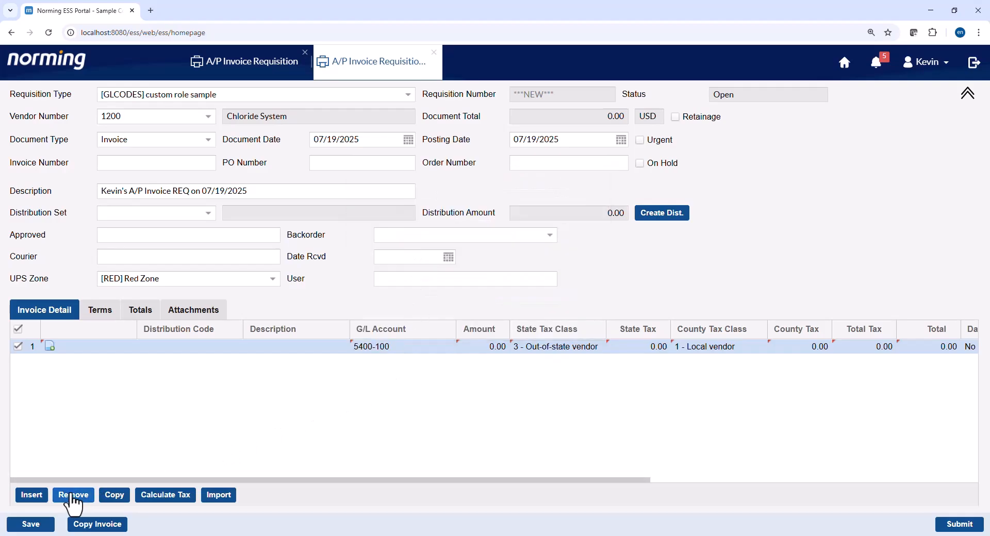
# - Copy line 1 into a second line and change its G/L account to 5400-200
pyautogui.click(112, 496)
pyautogui.click(406, 361)
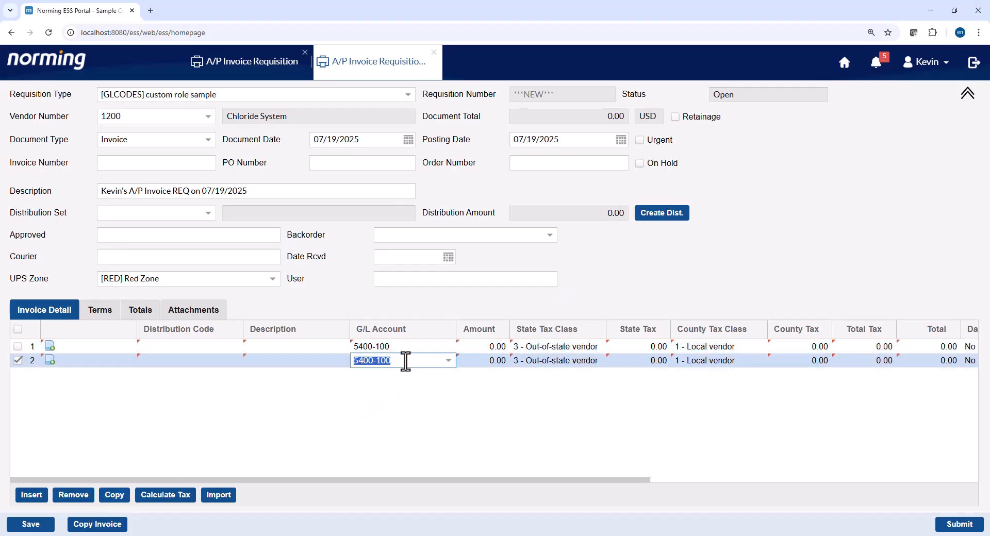
pyautogui.click(379, 361)
pyautogui.write('2')
pyautogui.click(365, 399)
# - Copy line 2 into a third line and set its account to 6210 Employee Expense
pyautogui.click(115, 496)
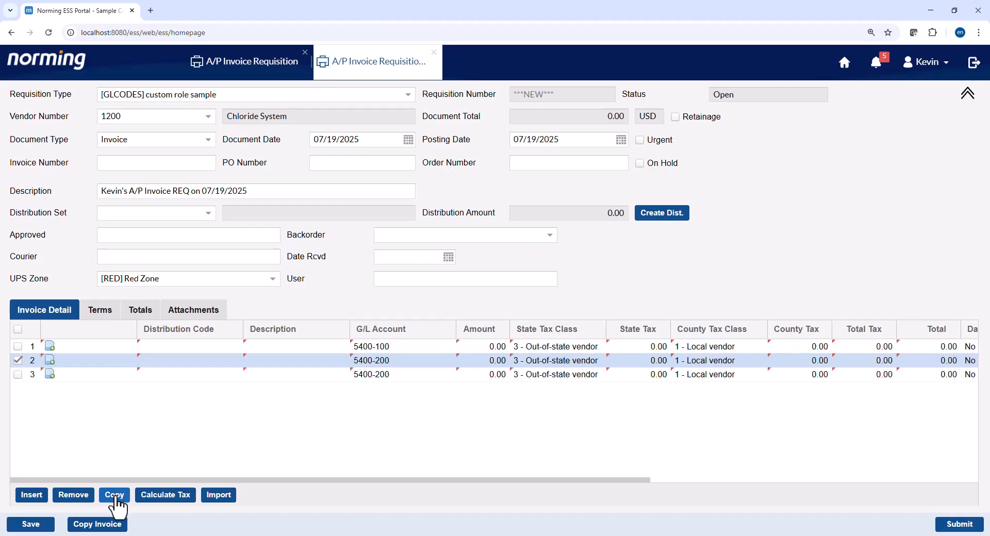
pyautogui.click(385, 377)
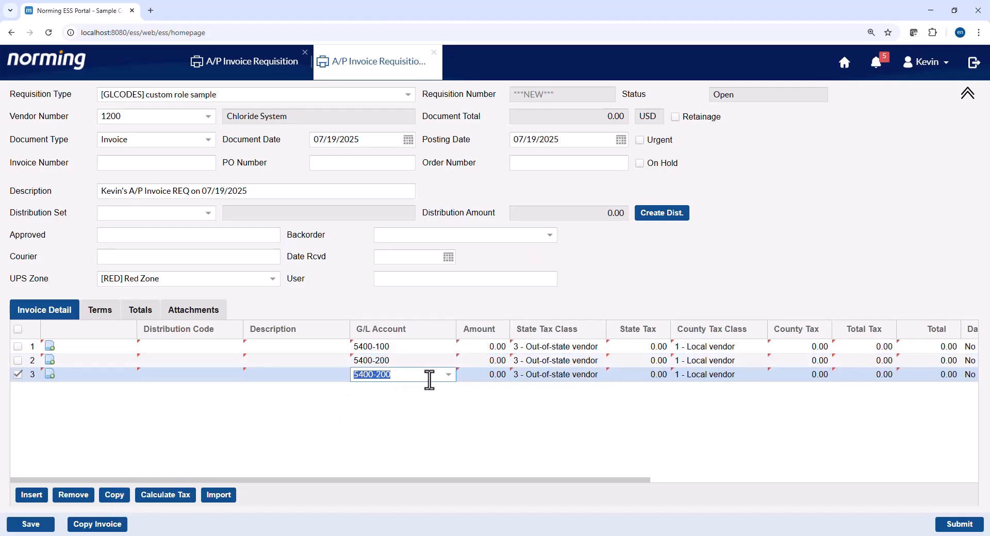
pyautogui.click(448, 376)
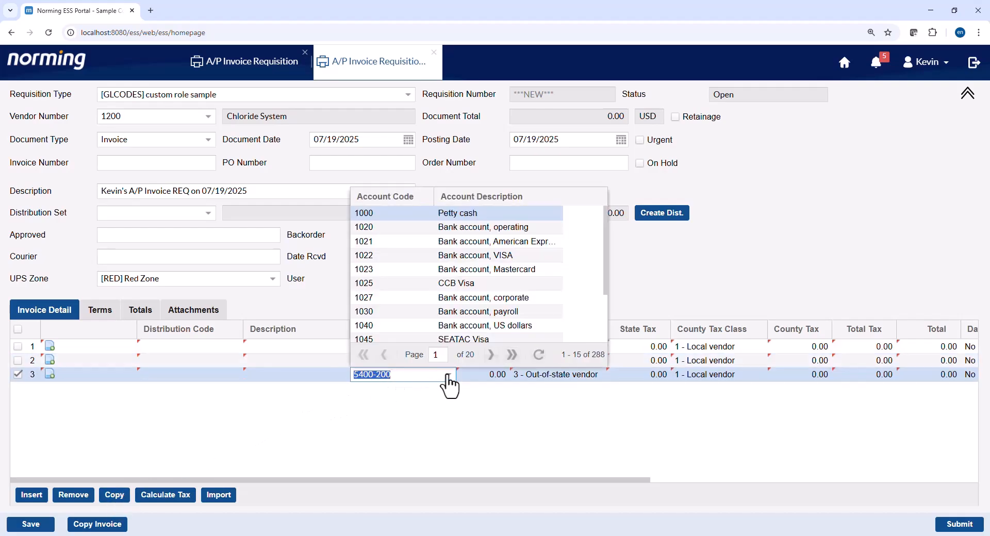
pyautogui.write('expe')
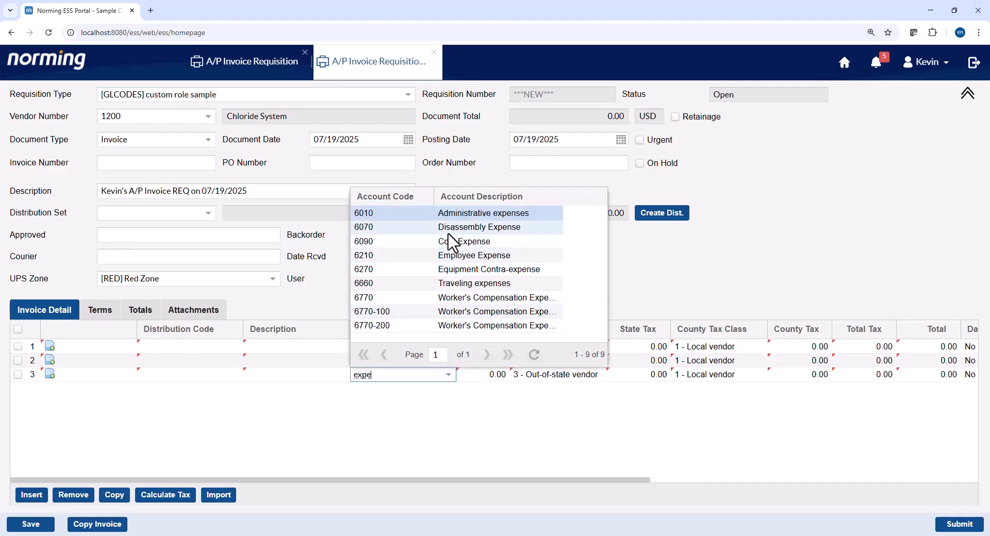
pyautogui.click(447, 256)
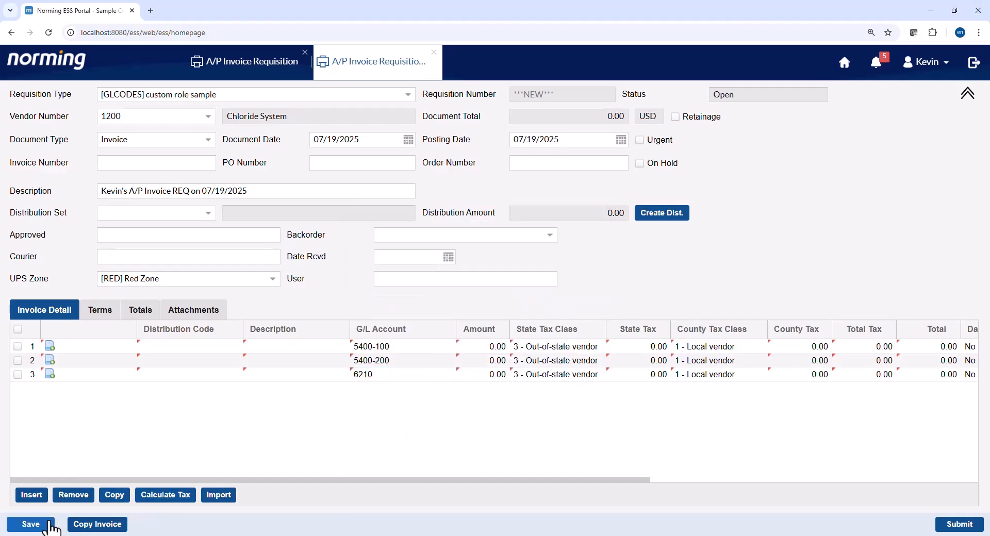
# - Fill in invoice number INVCUSTOMROLE after the blank-number error and save as requisition 202507
pyautogui.click(32, 525)
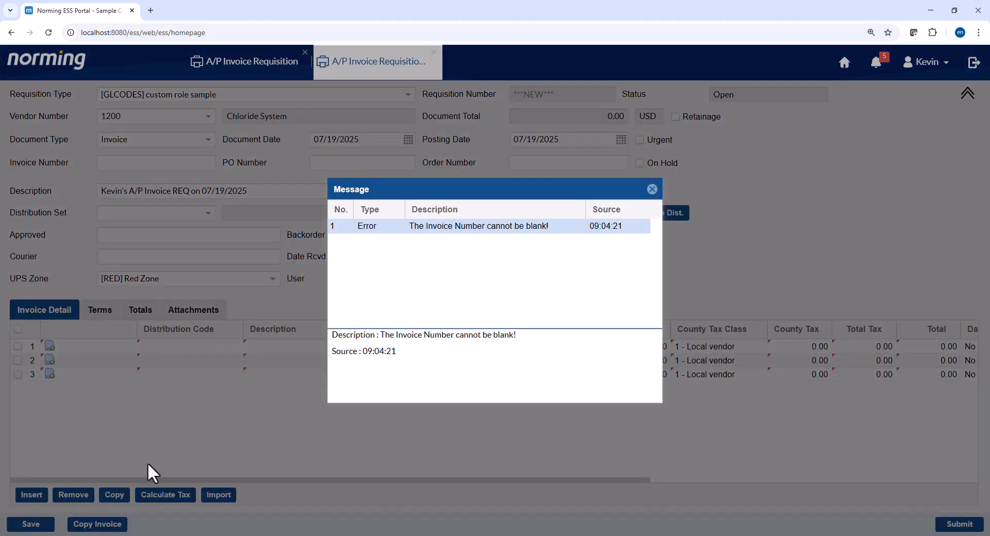
pyautogui.click(652, 189)
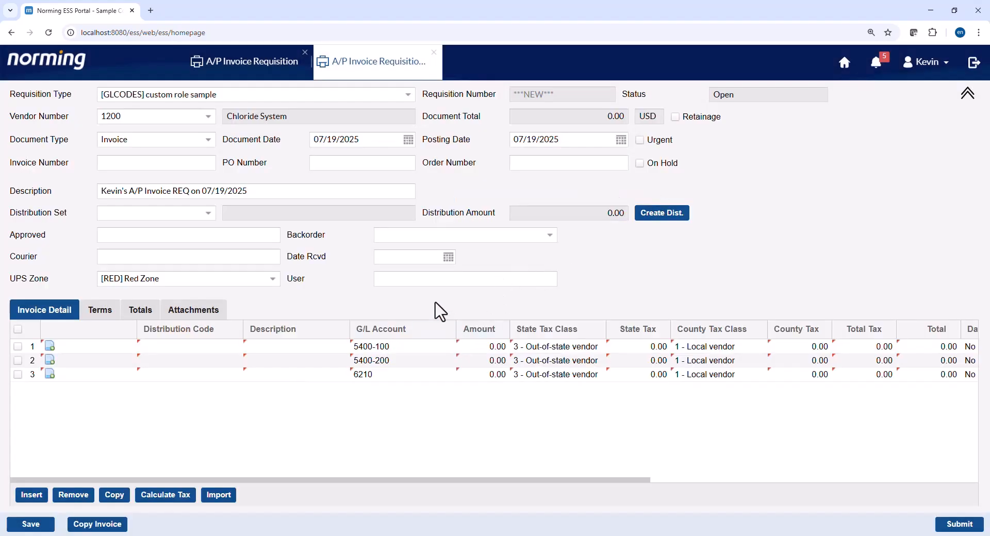
pyautogui.click(146, 164)
pyautogui.write('INVCUSTOMROLE')
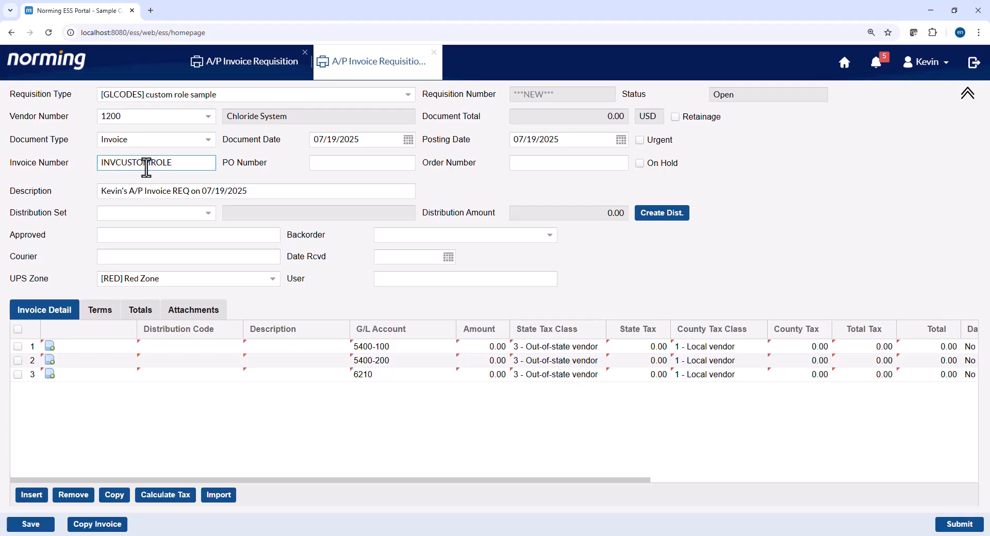
pyautogui.click(121, 408)
pyautogui.click(35, 526)
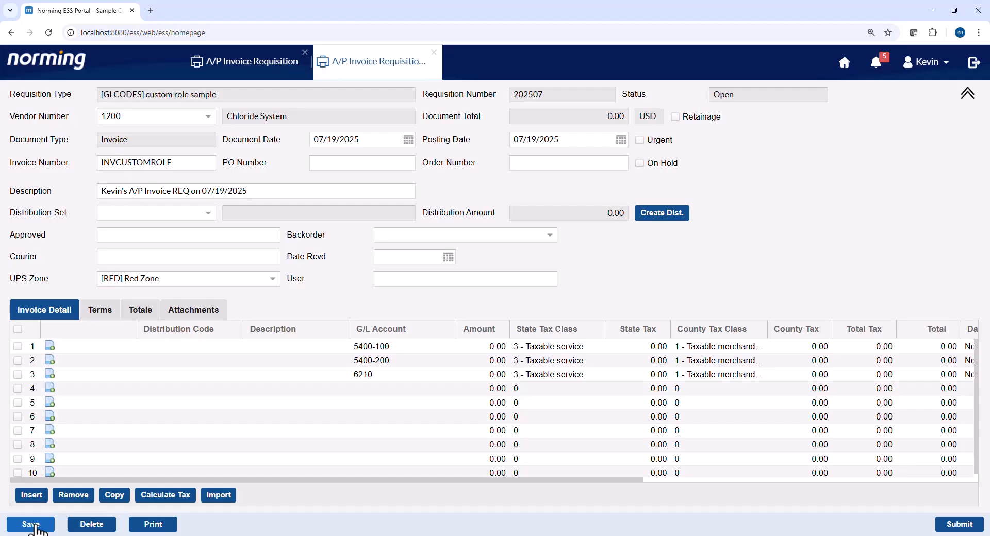
# - Select the GLCODES custom role's SQL script and bring up SQL Server Management Studio's query editor
pyautogui.moveTo(640, 535)
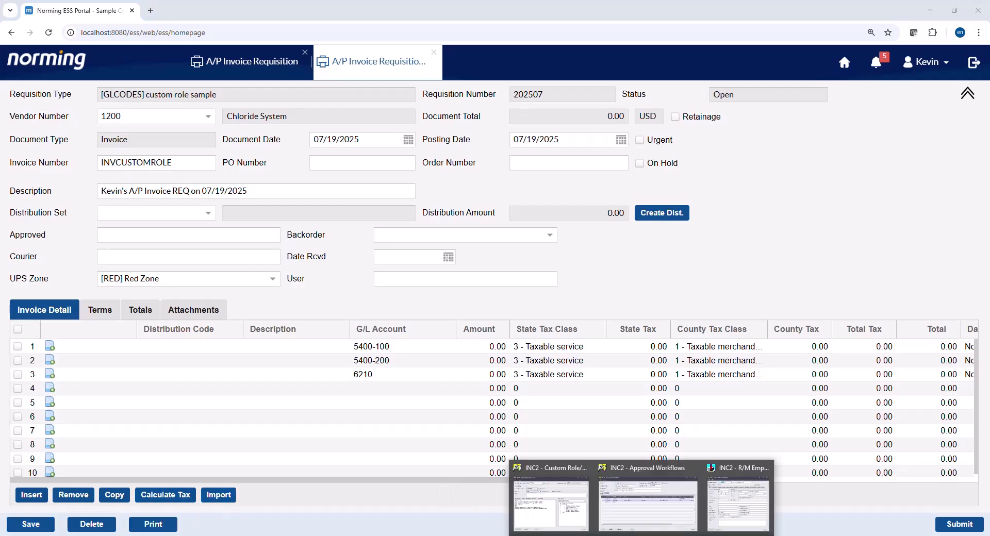
pyautogui.click(577, 514)
pyautogui.moveTo(509, 312); pyautogui.dragTo(268, 241)
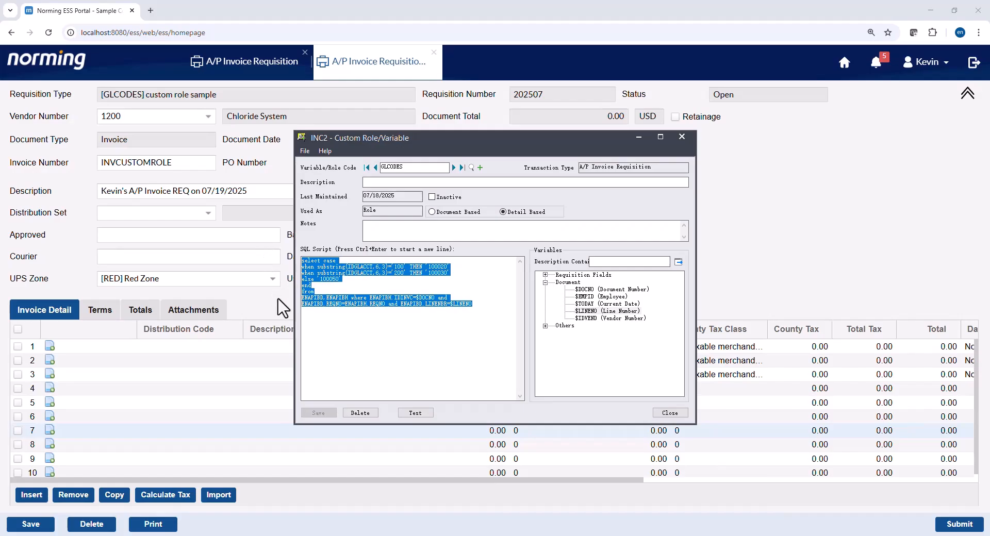
pyautogui.moveTo(338, 535)
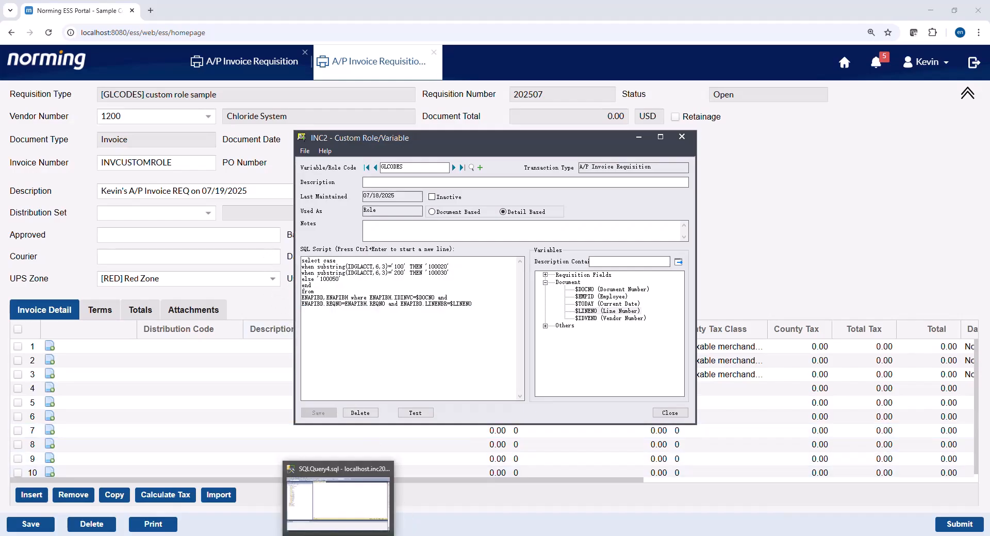
pyautogui.click(342, 482)
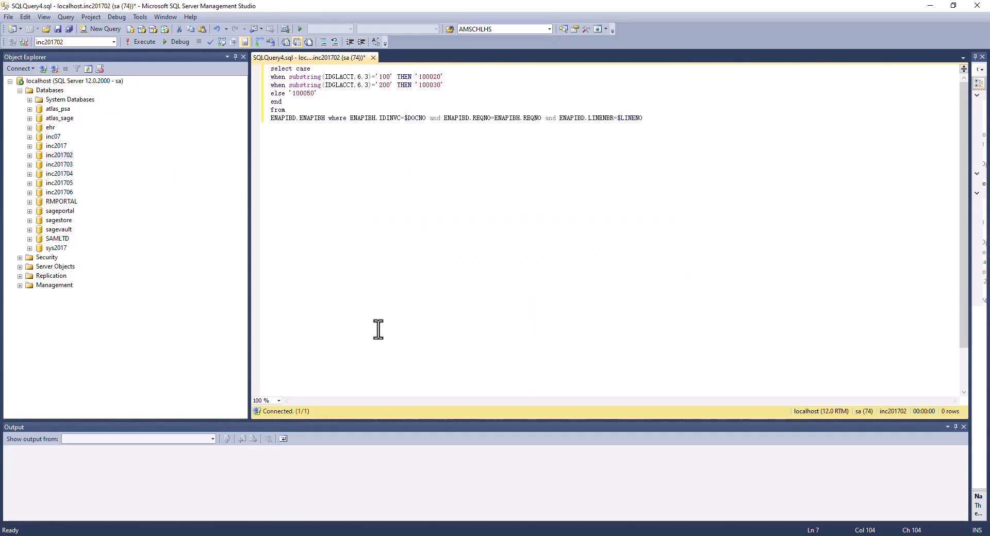
# - Replace $DOCNO with the requisition's invoice number 'INVCUSTOMROLE' and $LINENO with 1
pyautogui.moveTo(313, 535)
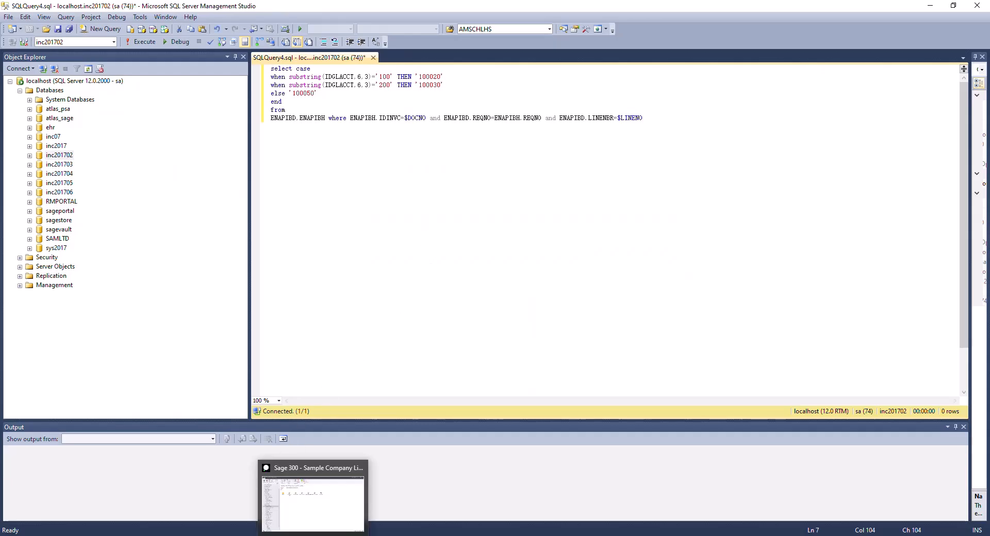
pyautogui.click(203, 535)
pyautogui.doubleClick(198, 159)
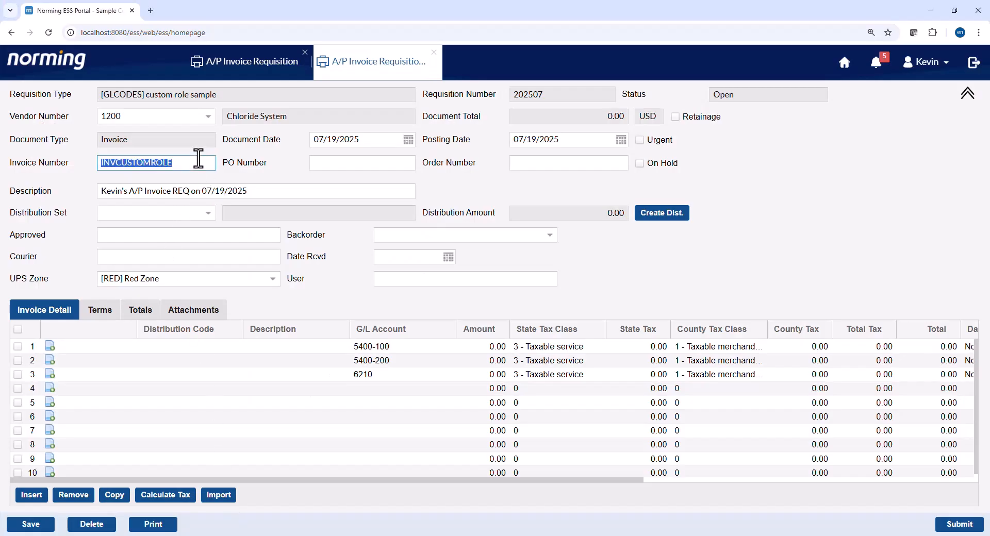
pyautogui.click(330, 535)
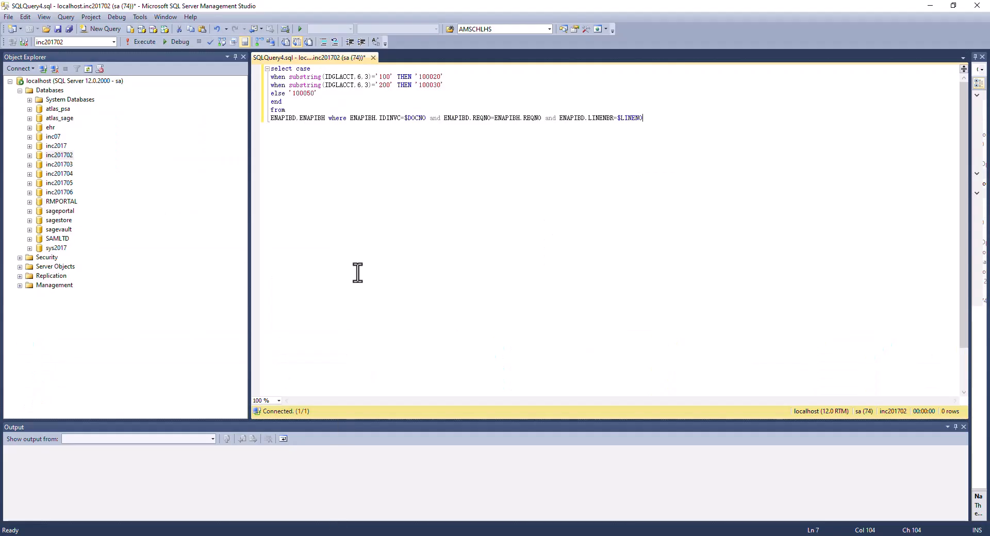
pyautogui.click(424, 137)
pyautogui.press('BackSpace')
pyautogui.press('BackSpace')
pyautogui.press('BackSpace')
pyautogui.press('BackSpace')
pyautogui.press('BackSpace')
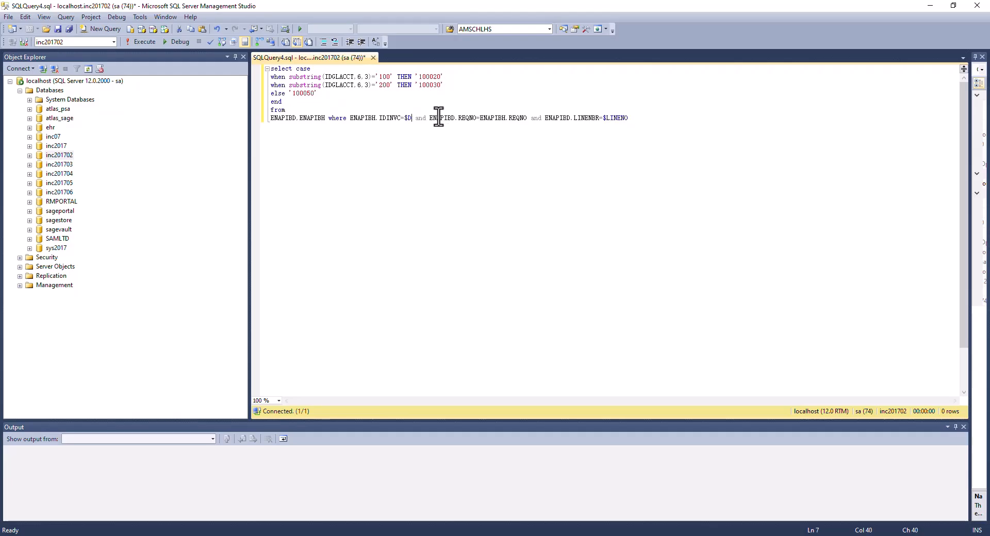
pyautogui.press('BackSpace')
pyautogui.write("'INVCUSTO_ROLE'")
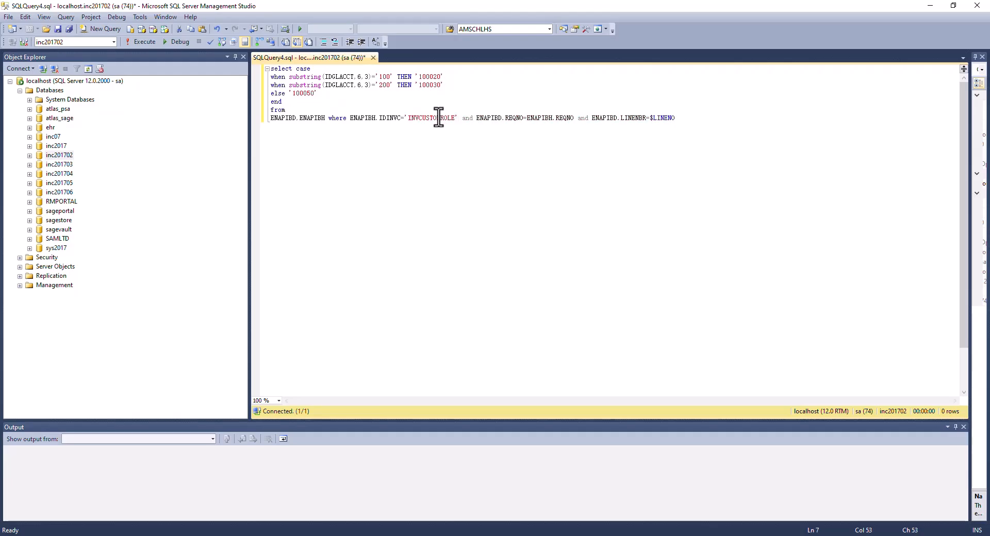
pyautogui.doubleClick(663, 117)
pyautogui.write('1')
# - Add copies of the query for lines 2 and 3, then run all three queries
pyautogui.hotkey('ctrl', 'a')
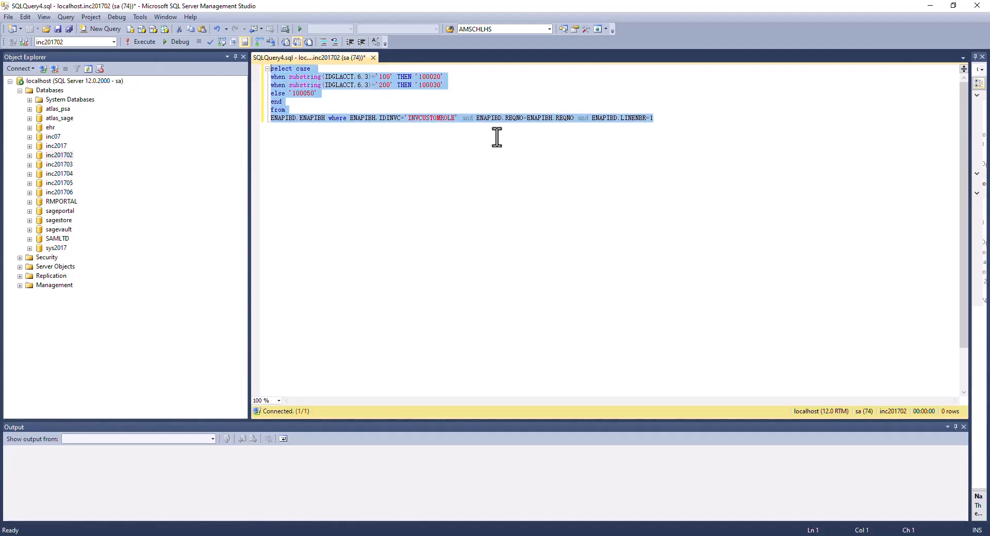
pyautogui.click(717, 149)
pyautogui.write("select case when substring(IDGLACCT,6,3)='100' THEN '100020' when substring(IDGLACCT,6,3)='200' THEN '100030' else '100050' end from ENAPIBD,ENAPIBH where ENAPIBH.IDINVC='INVCUSTOMROLE' and ENAPIBD.REQNO=ENAPIBH.REQNO and ENAPIBD.LINENBR=1")
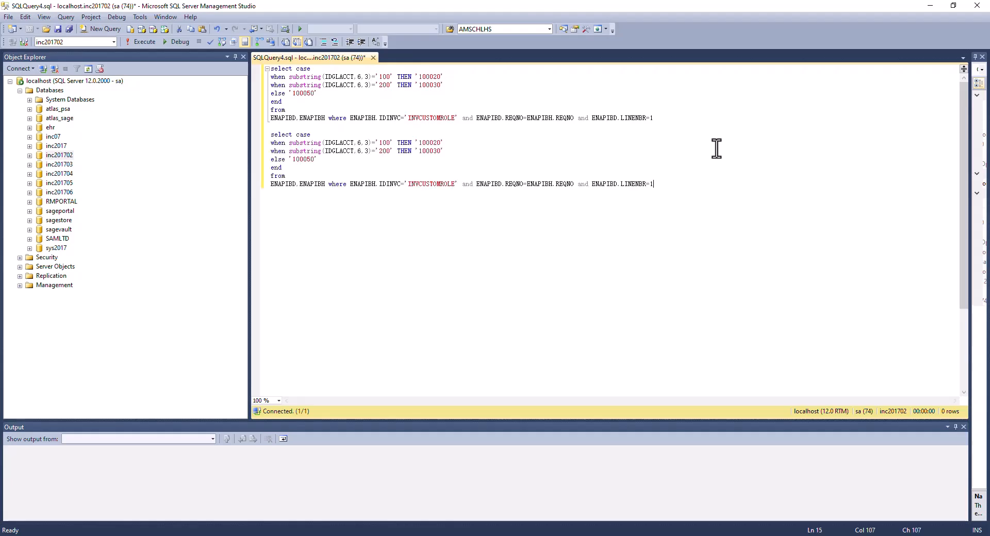
pyautogui.write("select case when substring(IDGLACCT,6,3)='100' THEN '100020' when substring(IDGLACCT,6,3)='200' THEN '100030' else '100050' end from ENAPIBD,ENAPIBH where ENAPIBH.IDINVC='INVCUSTOMROLE' and ENAPIBD.REQNO=ENAPIBH.REQNO and ENAPIBD.LINENBR=1")
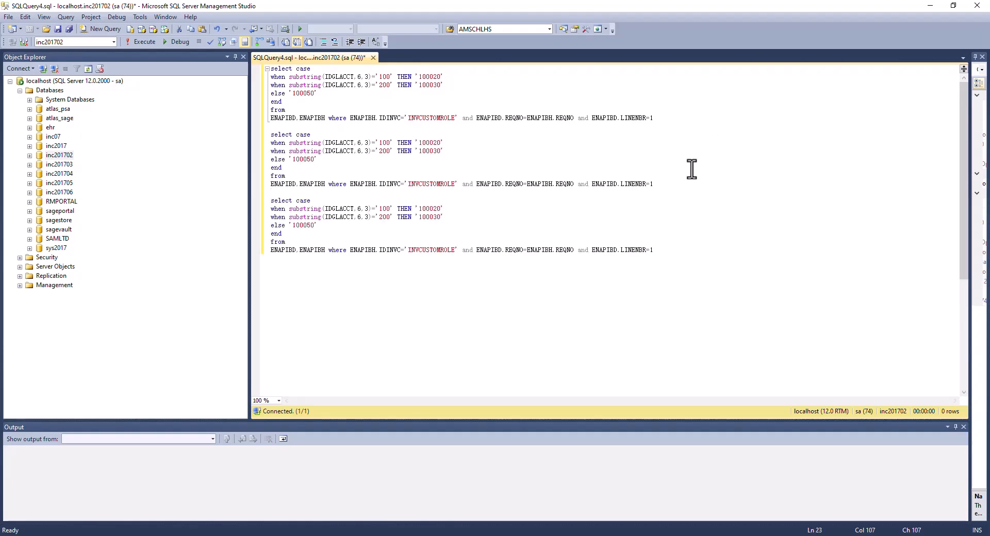
pyautogui.click(670, 183)
pyautogui.click(668, 249)
pyautogui.moveTo(671, 255); pyautogui.dragTo(225, 28)
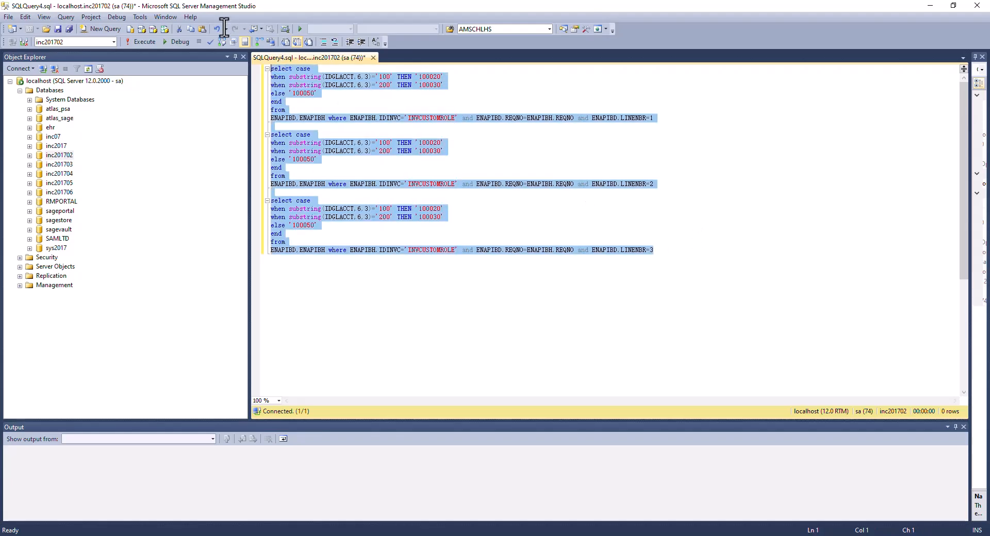
pyautogui.click(135, 41)
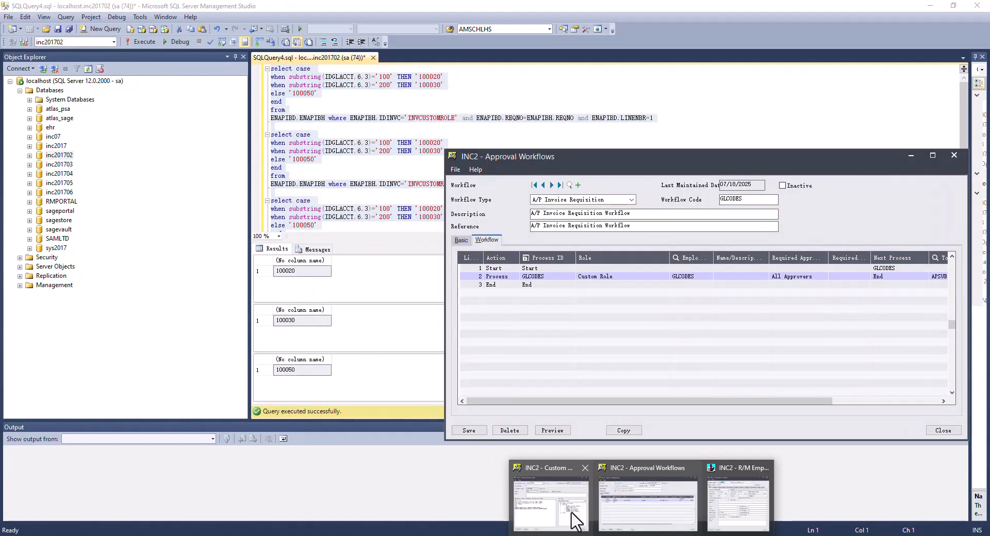
# - Move the Custom Role/Variable window beside the query results and return to requisition 202507
pyautogui.click(571, 511)
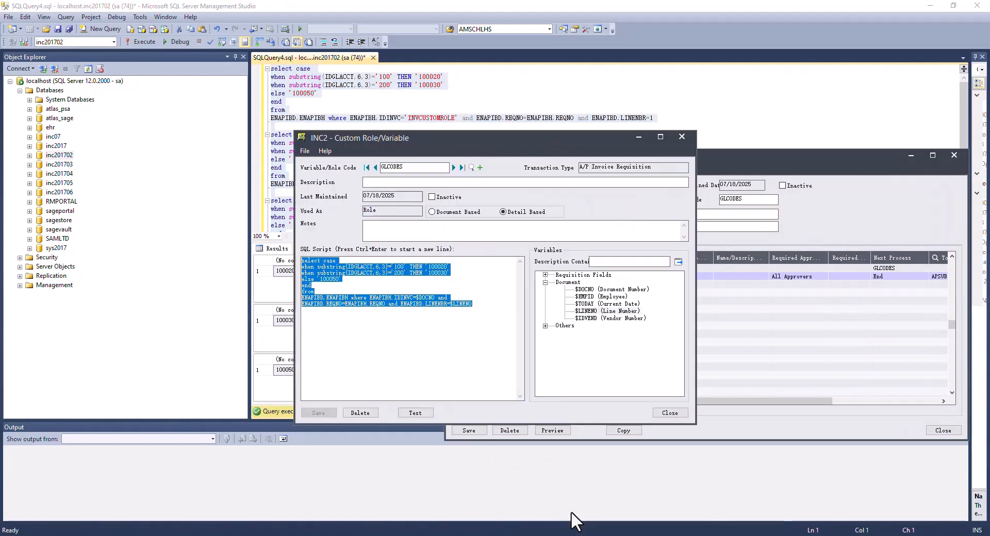
pyautogui.moveTo(527, 138); pyautogui.dragTo(706, 147)
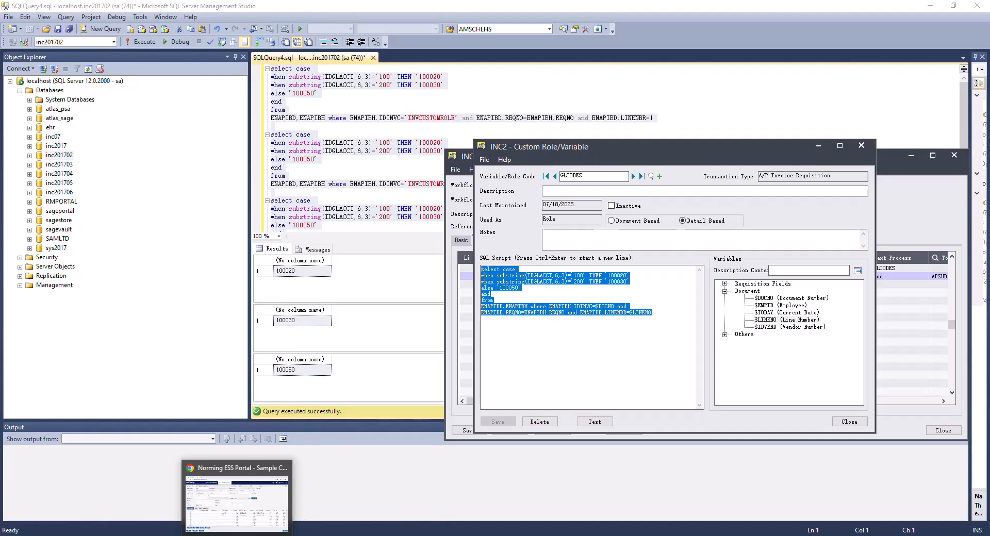
pyautogui.click(252, 525)
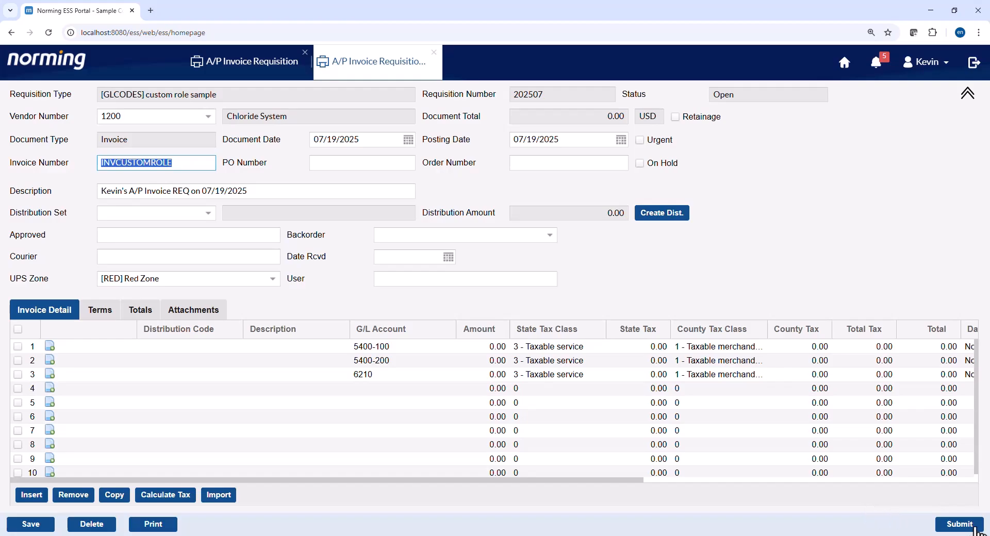
# - Submit requisition 202507 past the duplicate-invoice warning and review its three-approver trail
pyautogui.click(960, 525)
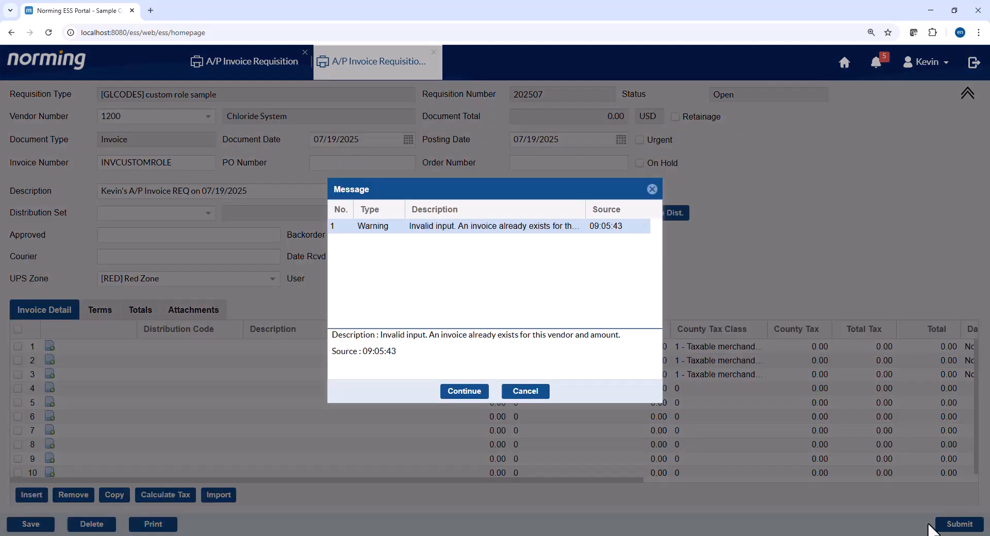
pyautogui.click(463, 392)
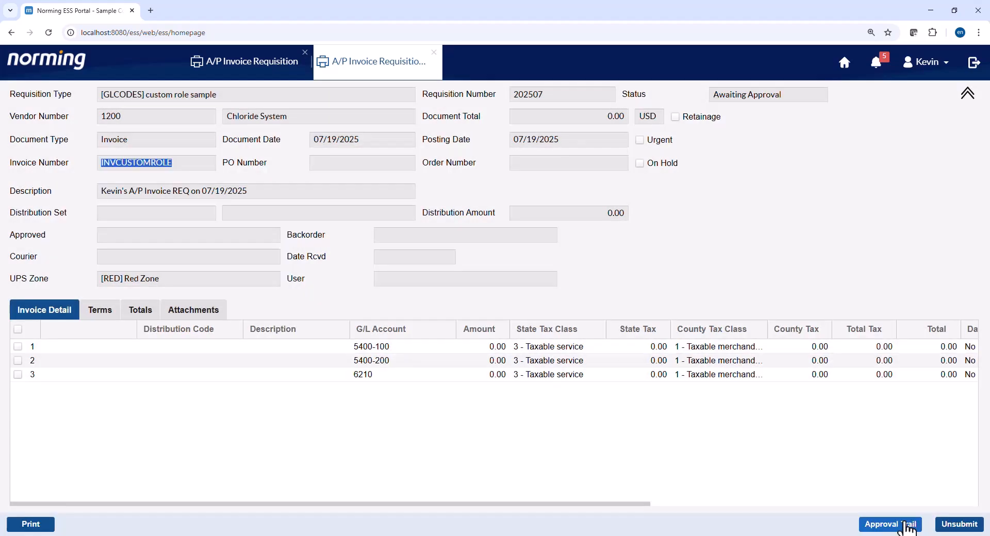
pyautogui.click(900, 525)
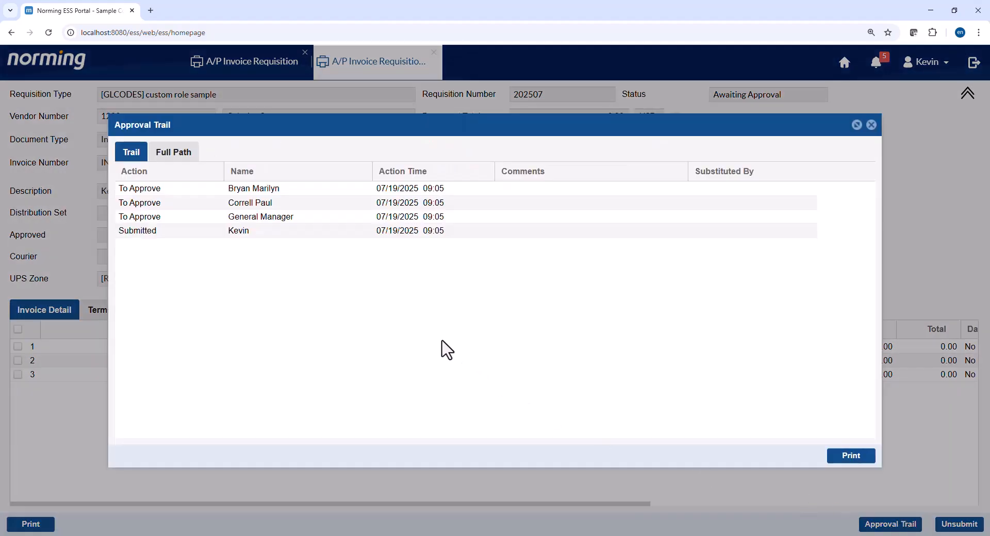
pyautogui.hotkey('alt', 'Tab')
pyautogui.click(456, 149)
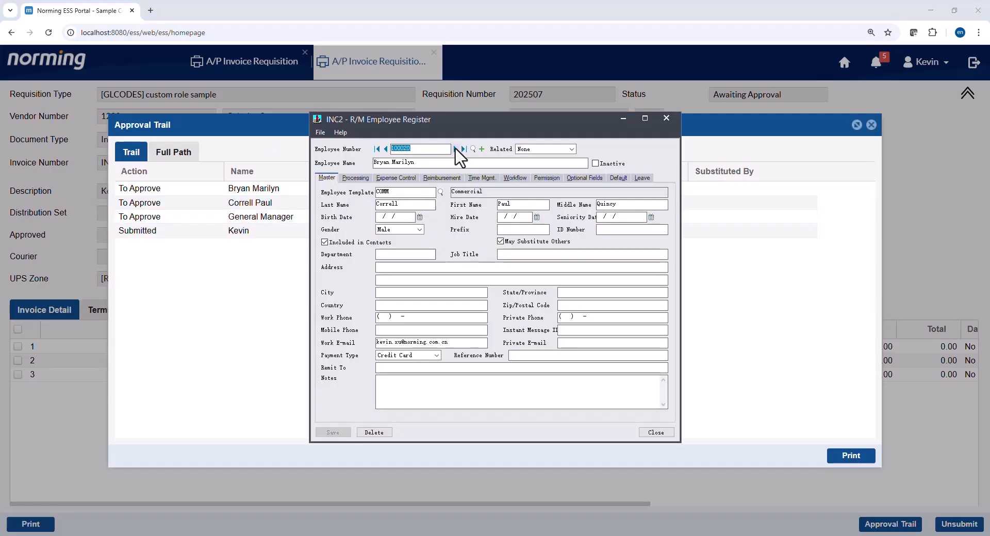
pyautogui.click(406, 149)
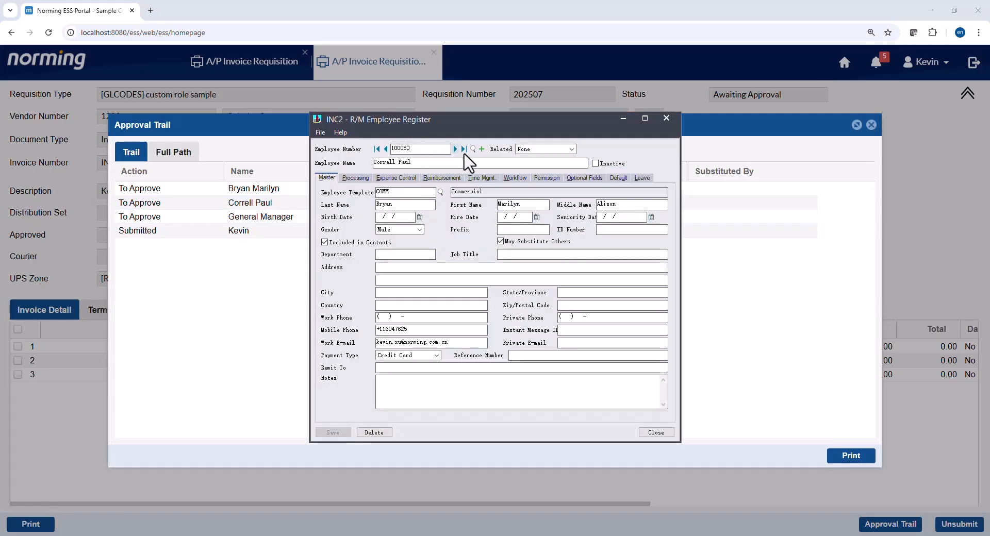